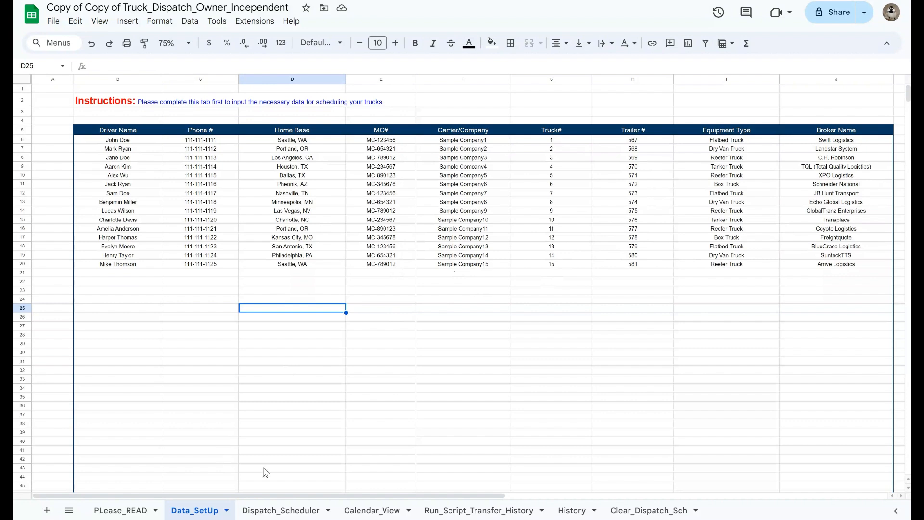
- Review the source data in Data_SetUp against the Dispatch_Scheduler sheet, ending at the top of the scheduler
left_click(258, 511)
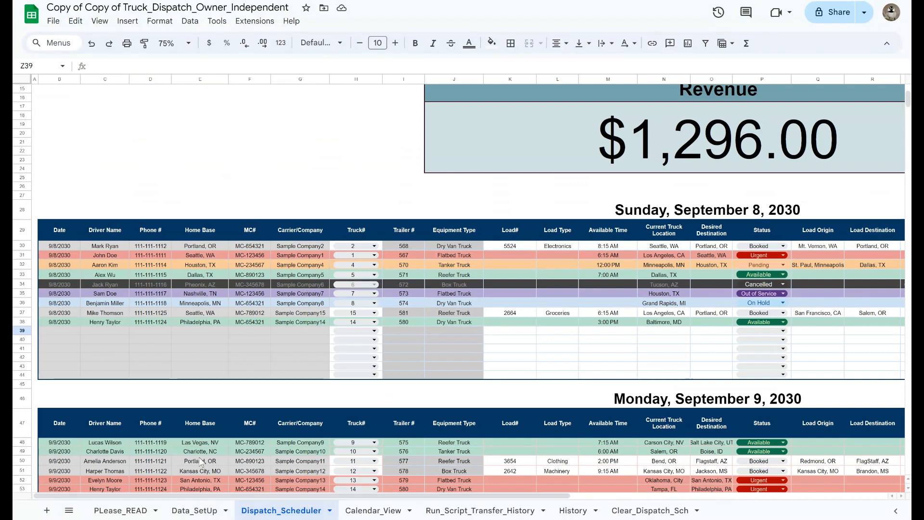
left_click(198, 511)
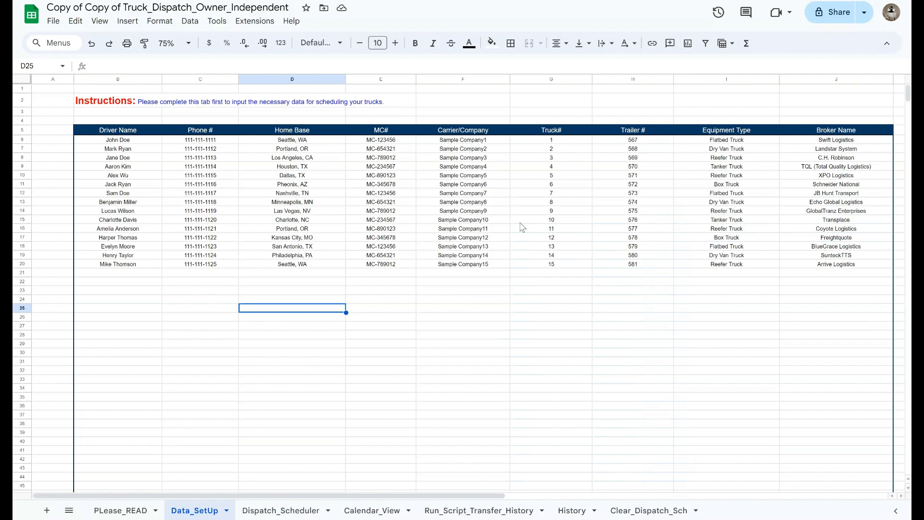
left_click(278, 511)
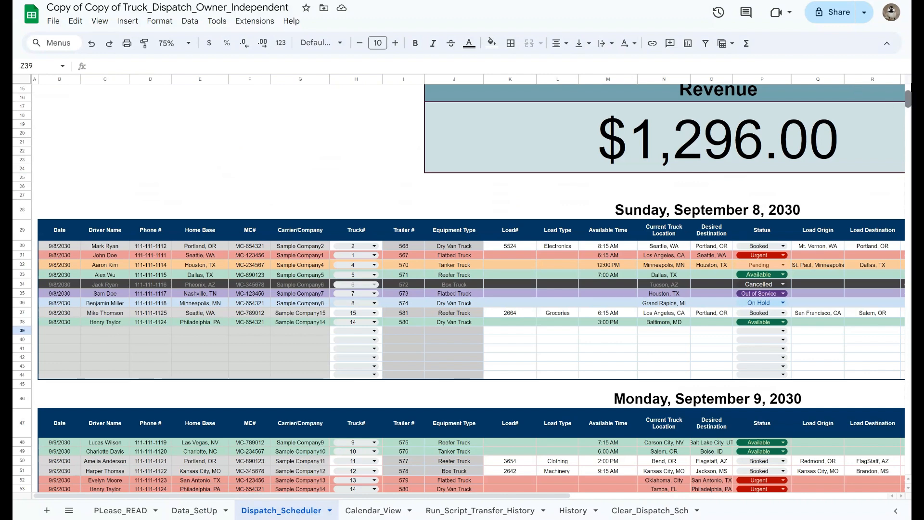
scroll(669, 230, "up", 3)
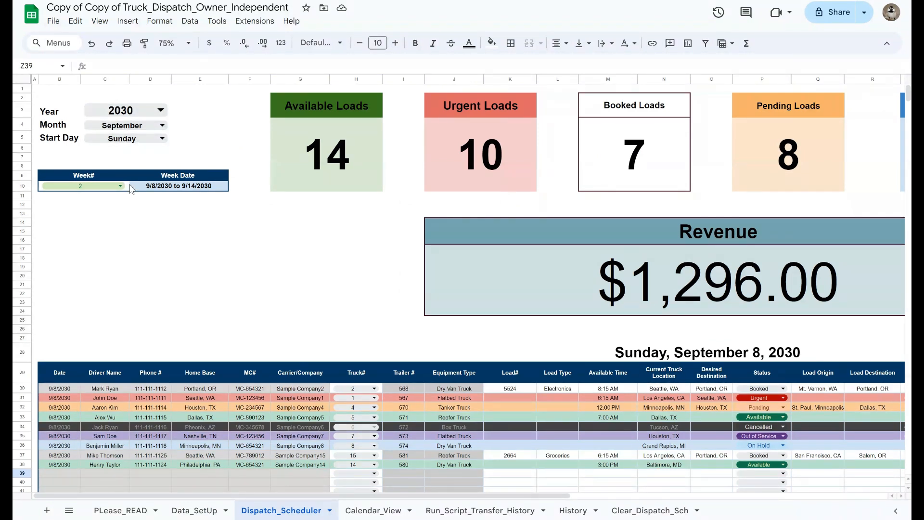
- Look through the scheduler's available years without changing the year, and choose September as the month
left_click(162, 111)
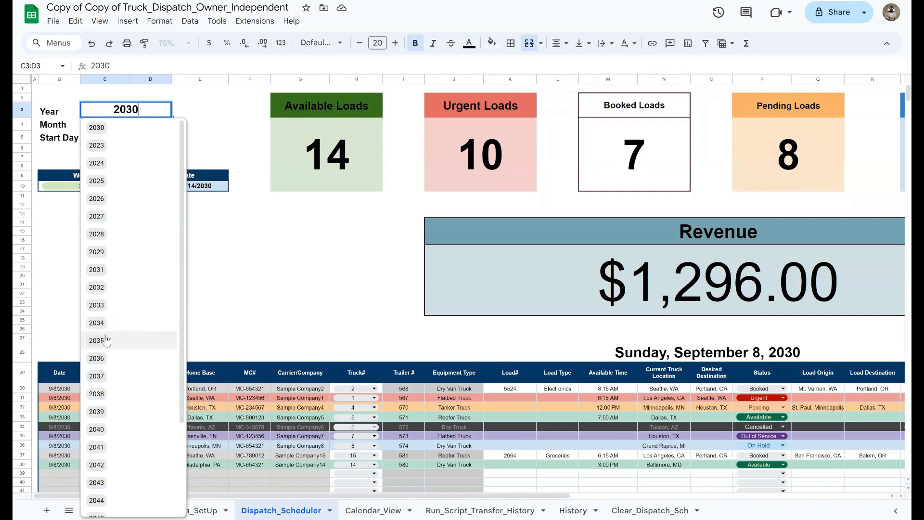
left_click(243, 230)
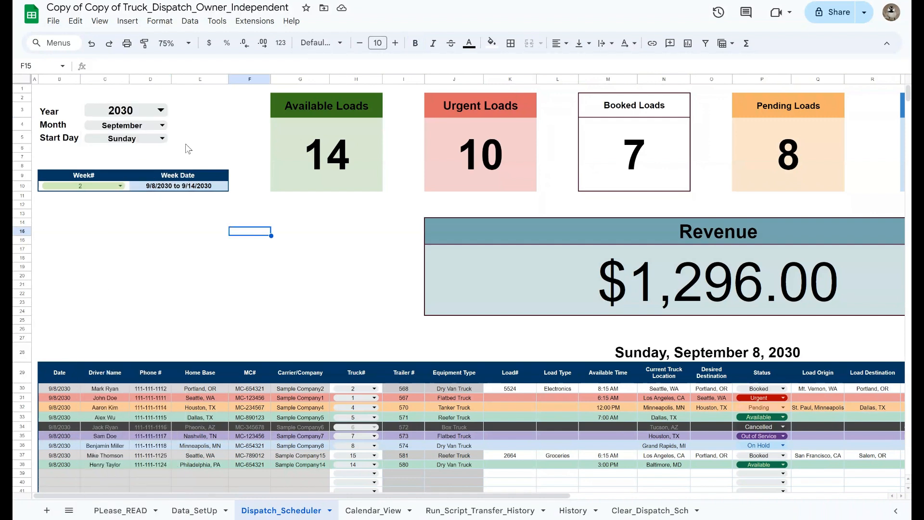
left_click(164, 125)
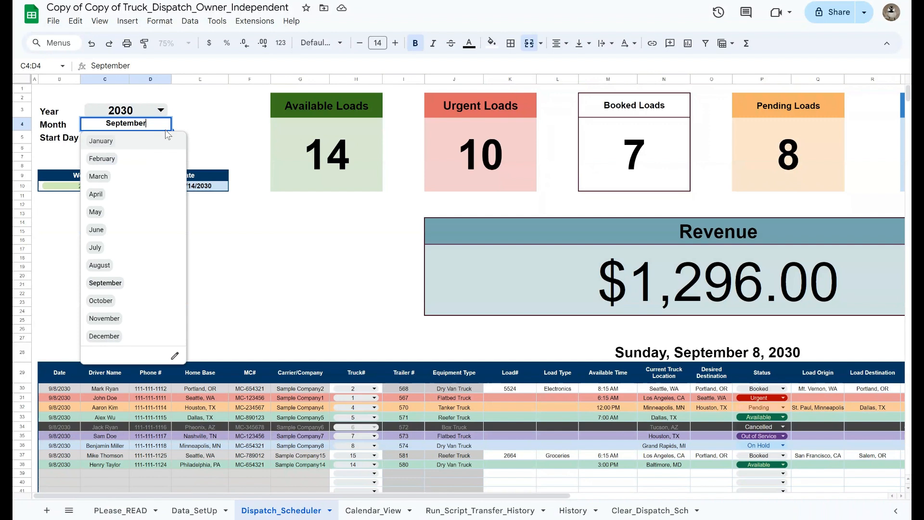
left_click(130, 288)
- Try Monday as the scheduler's start day, and set it back to Sunday
left_click(154, 140)
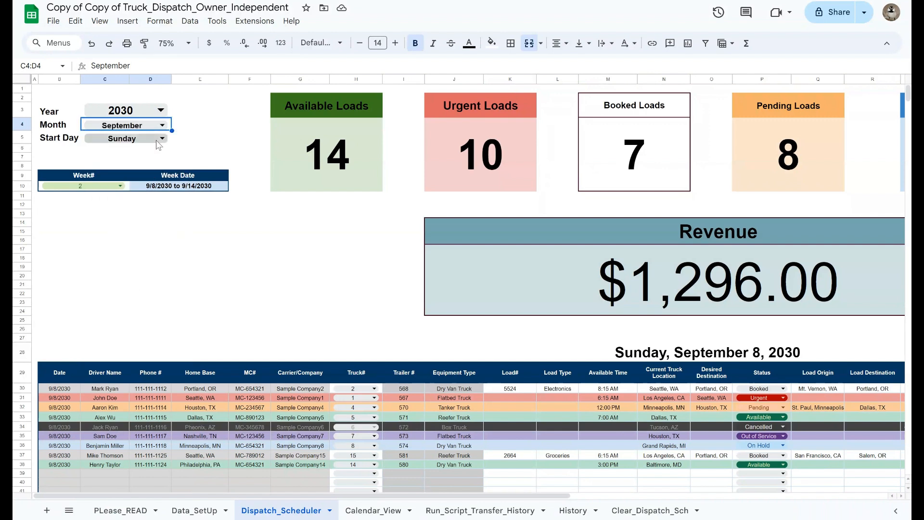
left_click(161, 138)
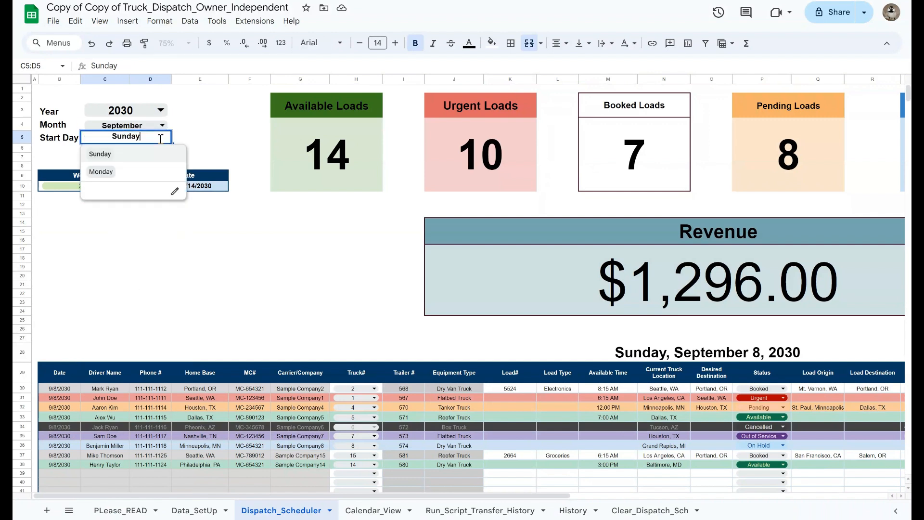
left_click(101, 172)
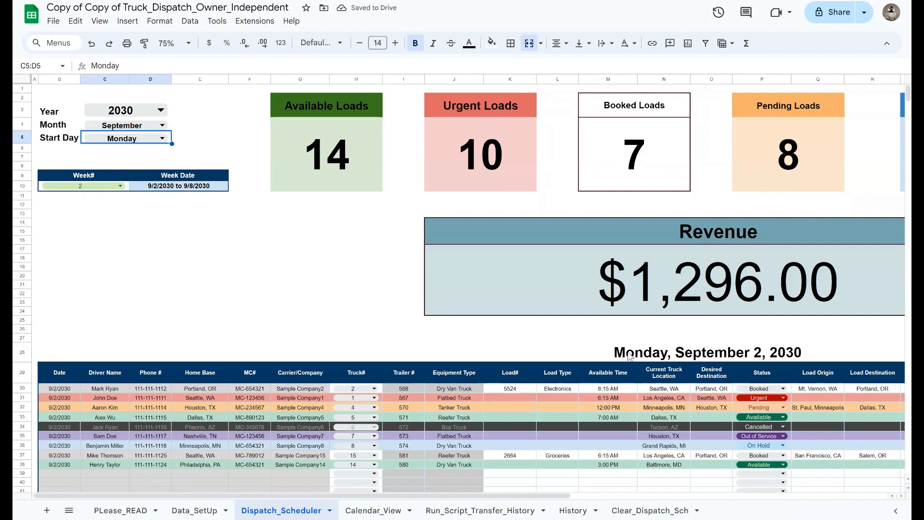
left_click(162, 139)
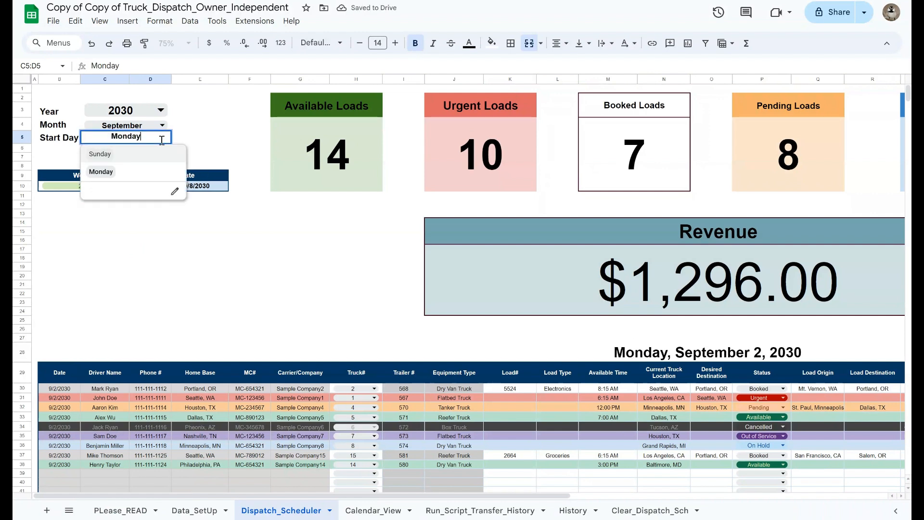
left_click(111, 156)
- Set the scheduler's week number to 1 and look through the week's daily dispatch tables
left_click(120, 186)
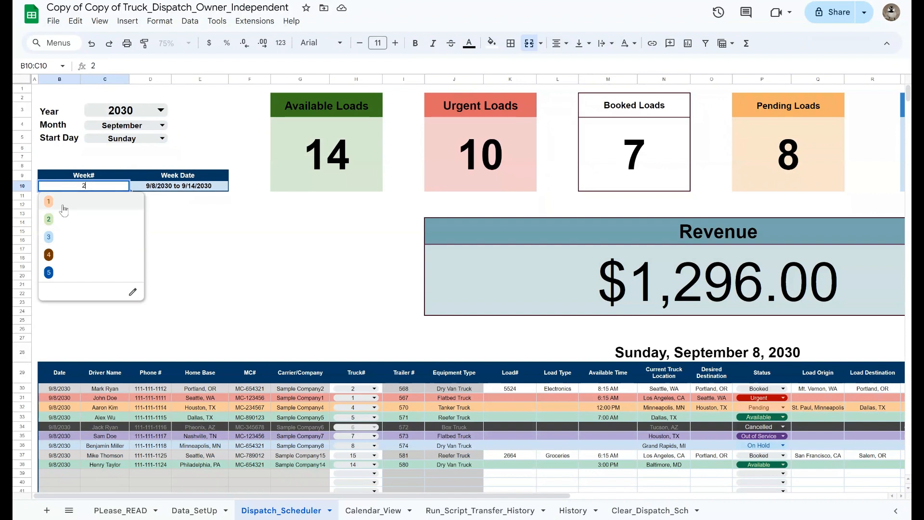
left_click(64, 210)
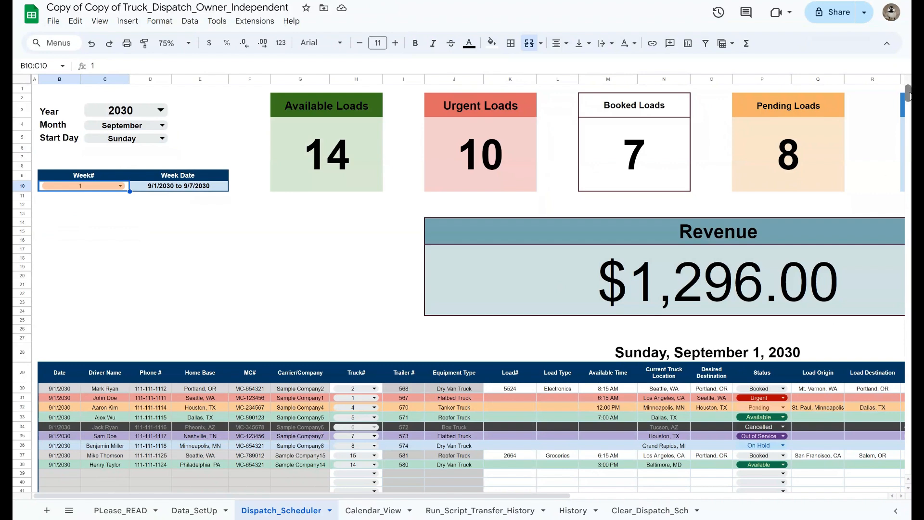
scroll(908, 96, "down", 5)
scroll(462, 289, "down", 10)
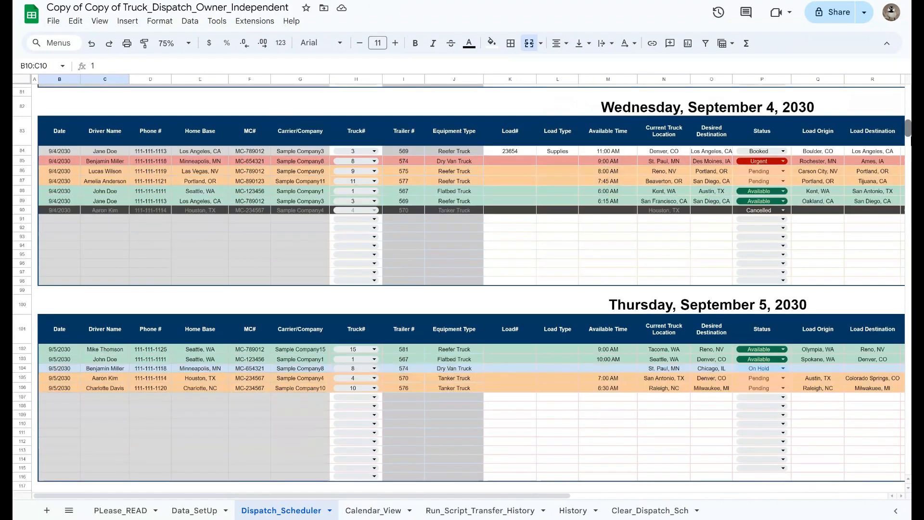
scroll(462, 289, "down", 10)
scroll(462, 289, "up", 7)
scroll(833, 110, "up", 15)
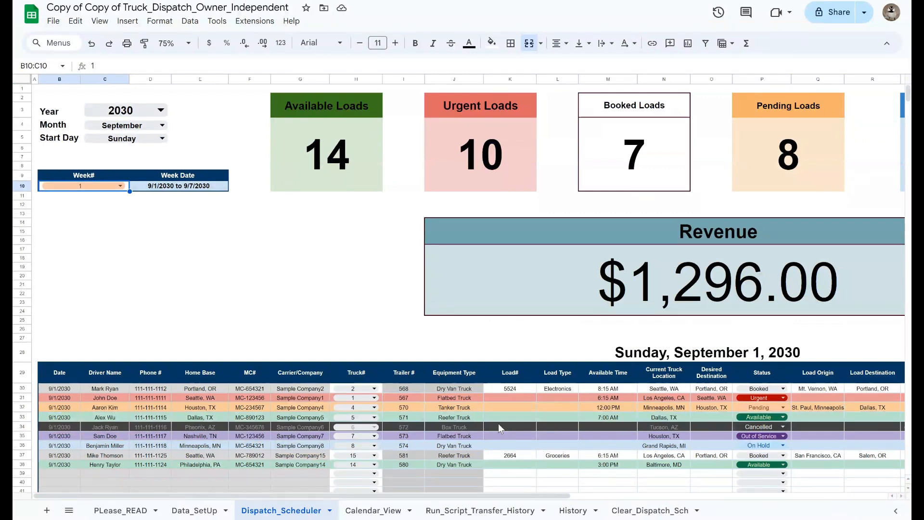
- Set the % of Load to 100% for the Electronics load in the Sunday, September 1, 2030 table
left_click_drag(453, 496, 598, 500)
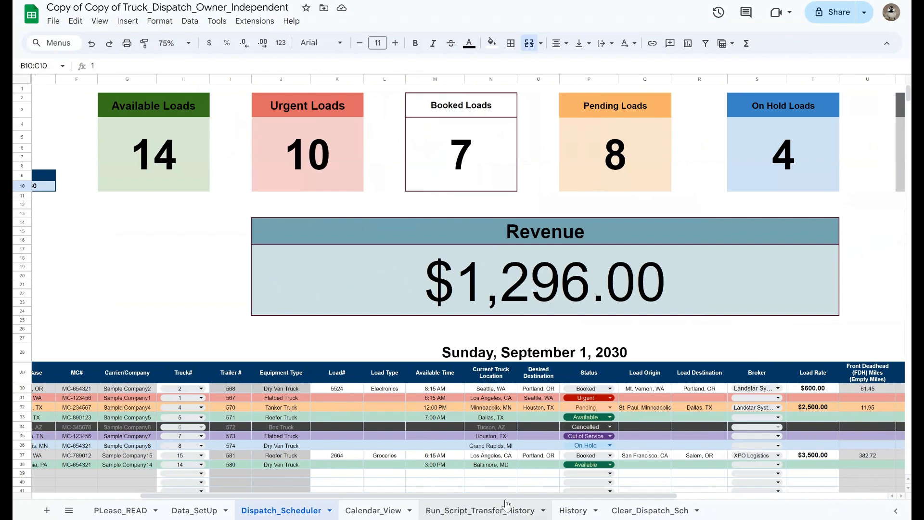
left_click_drag(564, 498, 766, 489)
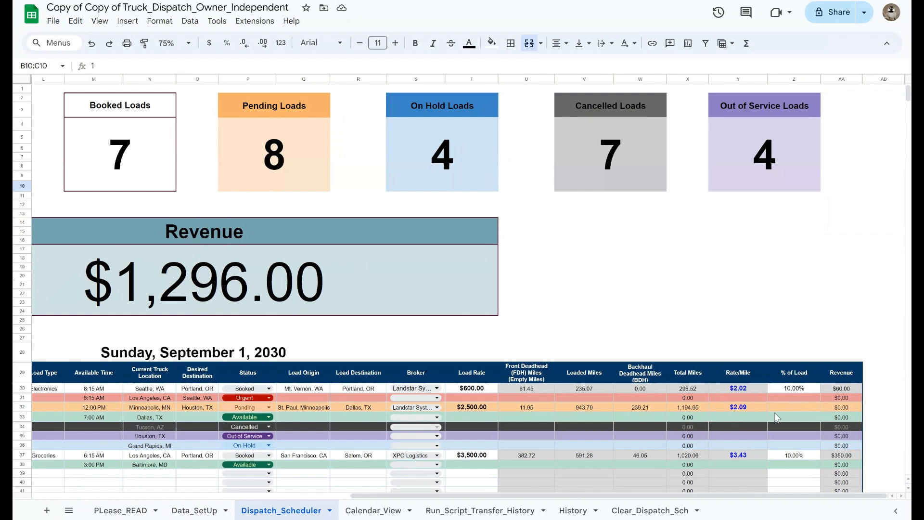
left_click(793, 390)
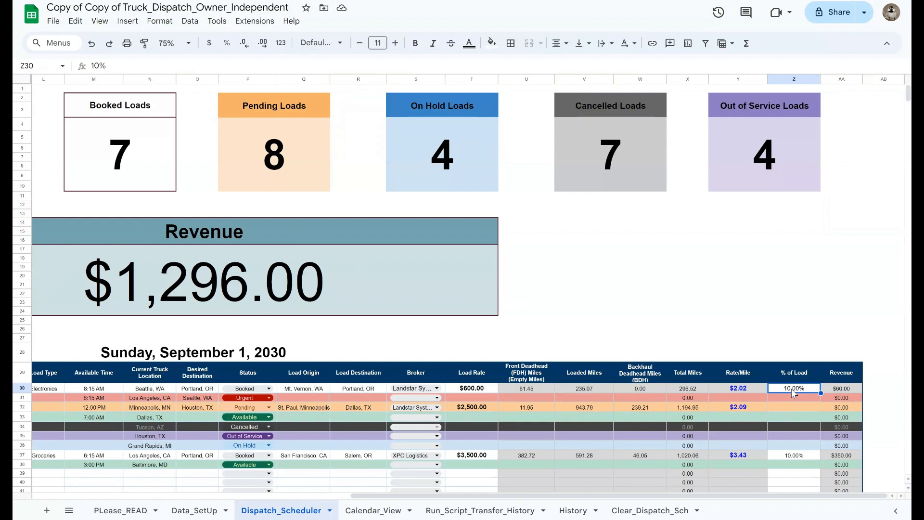
type("19")
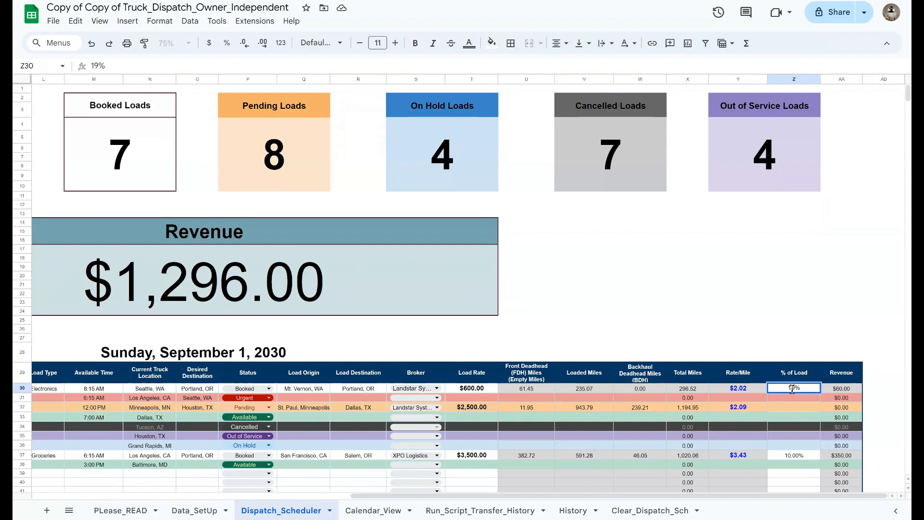
type("00")
key("Return")
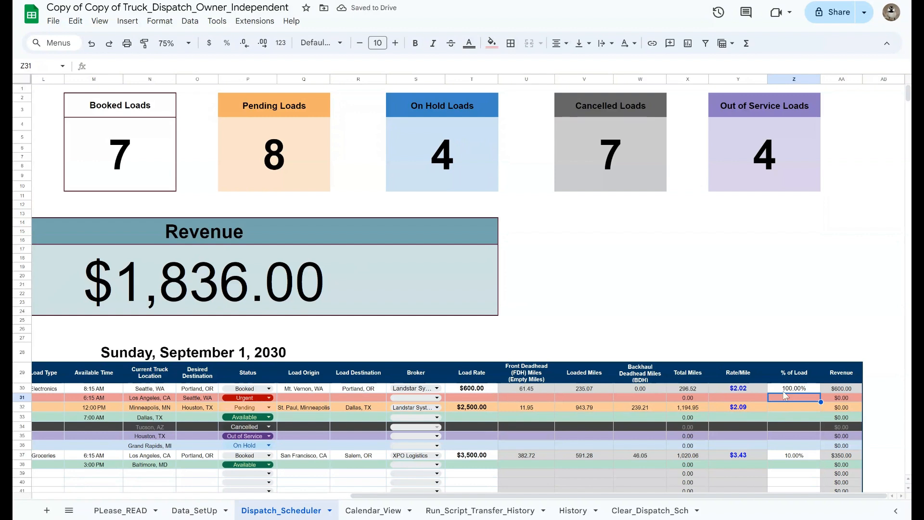
left_click(795, 390)
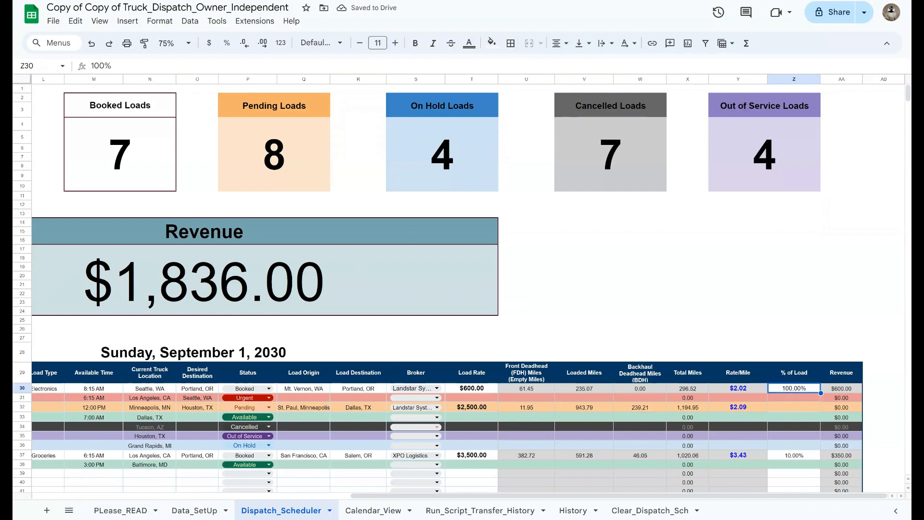
- Assign truck 13 in the first empty row of the Sunday, September 1, 2030 table
left_click_drag(660, 499, 338, 506)
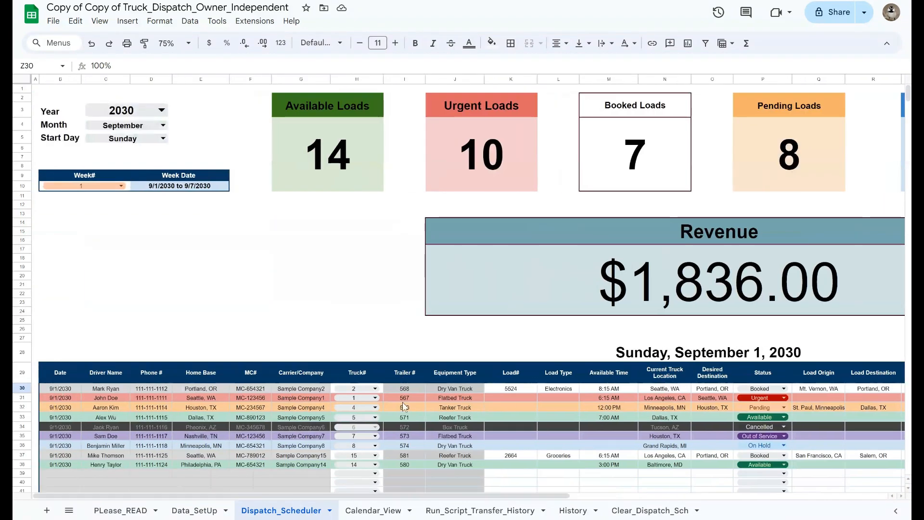
left_click_drag(909, 99, 909, 103)
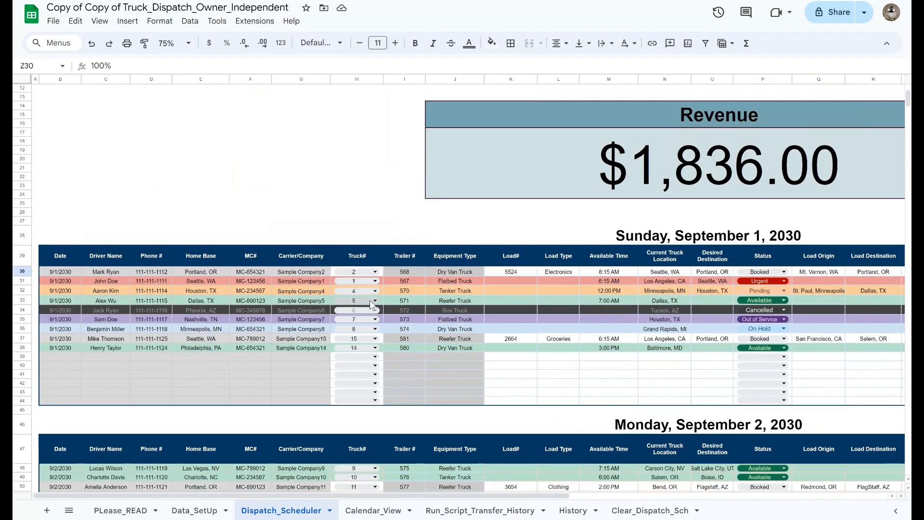
left_click(375, 360)
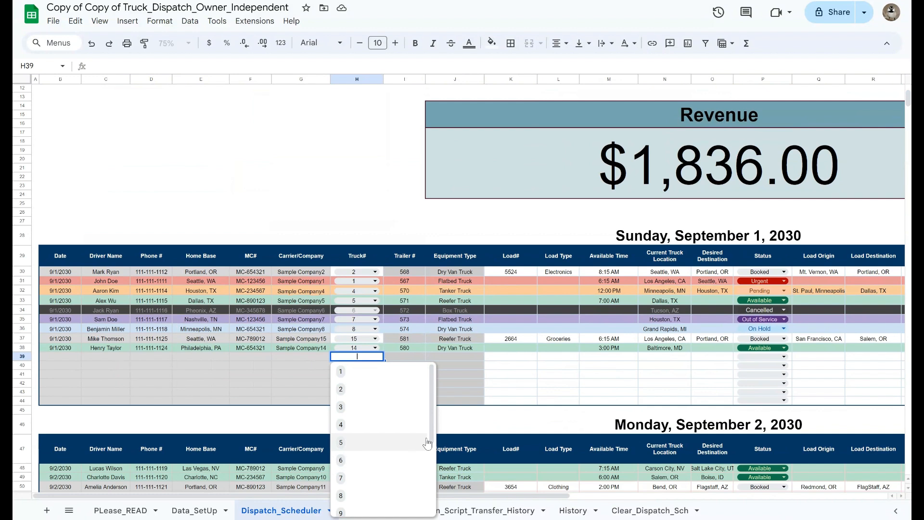
left_click_drag(434, 434, 429, 503)
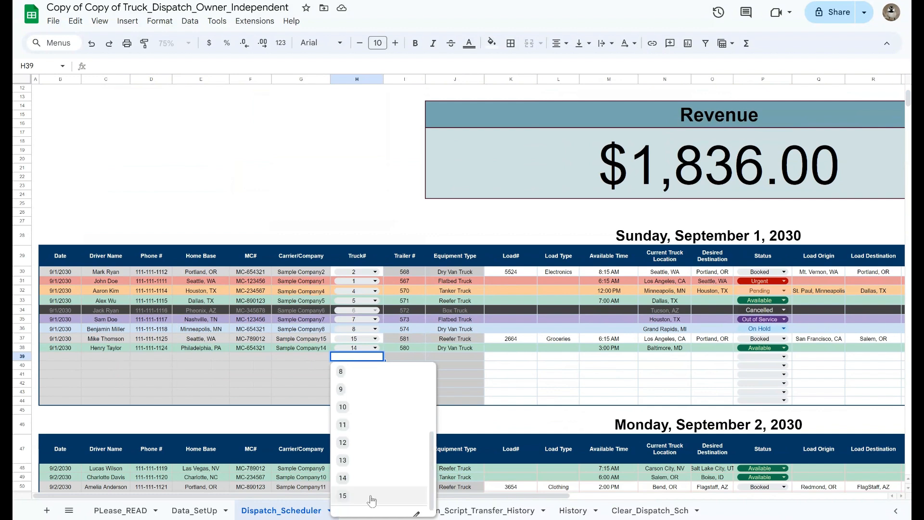
left_click(351, 461)
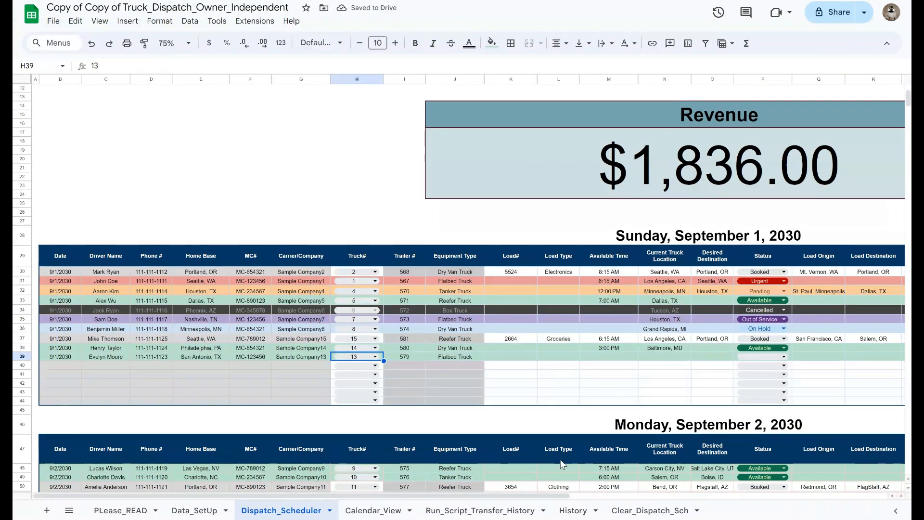
- Set the status of the truck 13 row in the Sunday, September 1 table to Available
left_click_drag(542, 496, 629, 499)
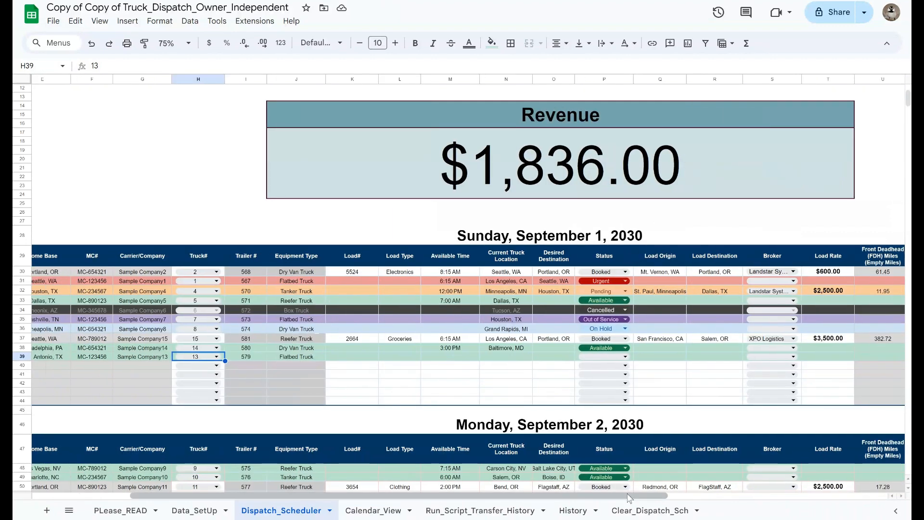
left_click(626, 356)
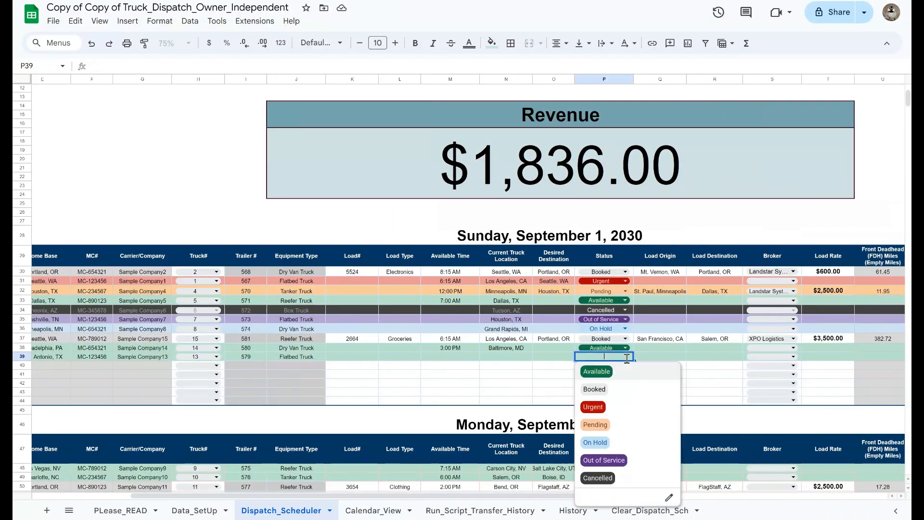
left_click(597, 372)
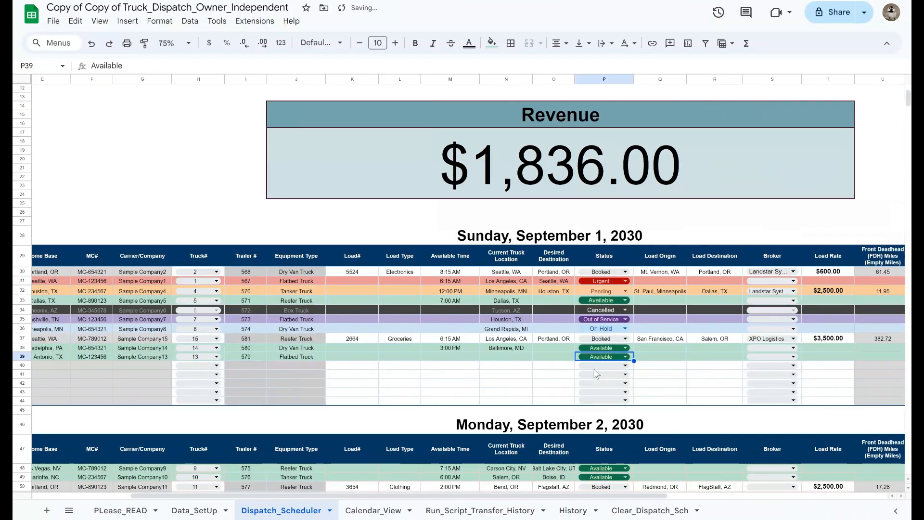
left_click(626, 356)
left_click(483, 367)
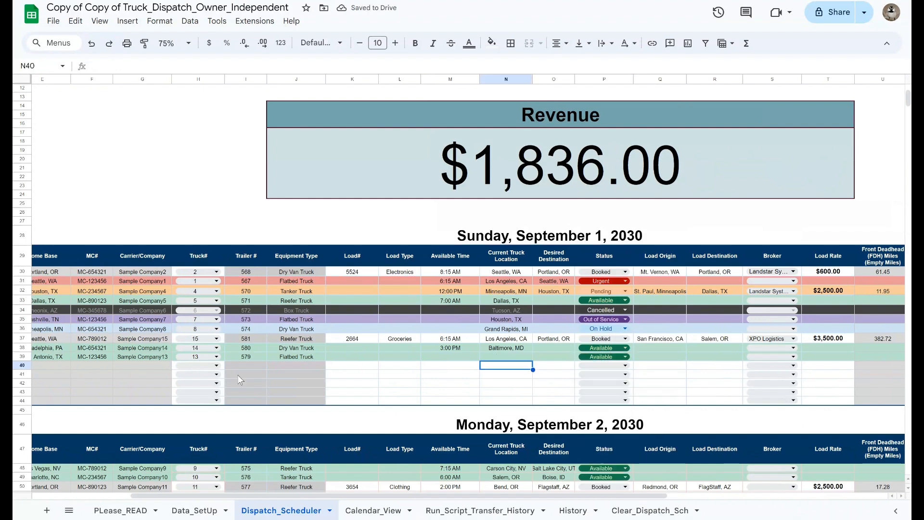
- Try truck 4 in the next empty row of the Sunday, September 1 table, and clear the entry
left_click(216, 365)
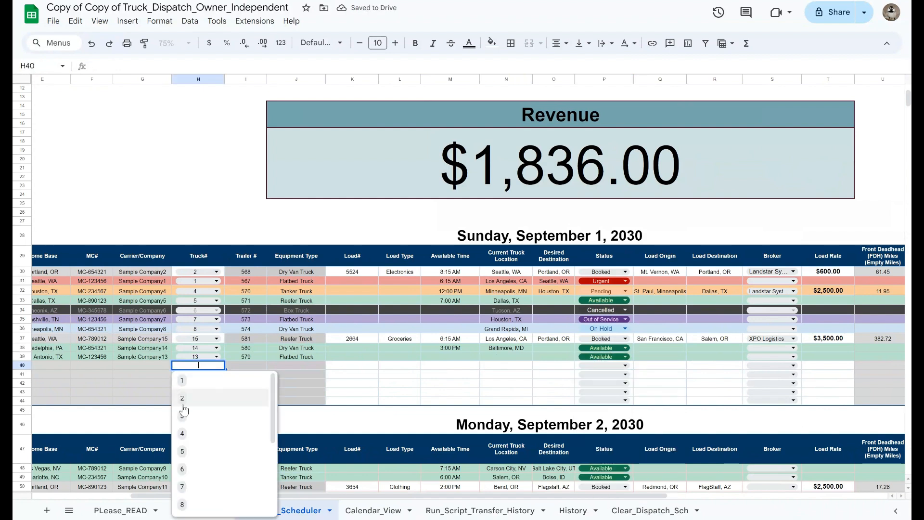
left_click(194, 433)
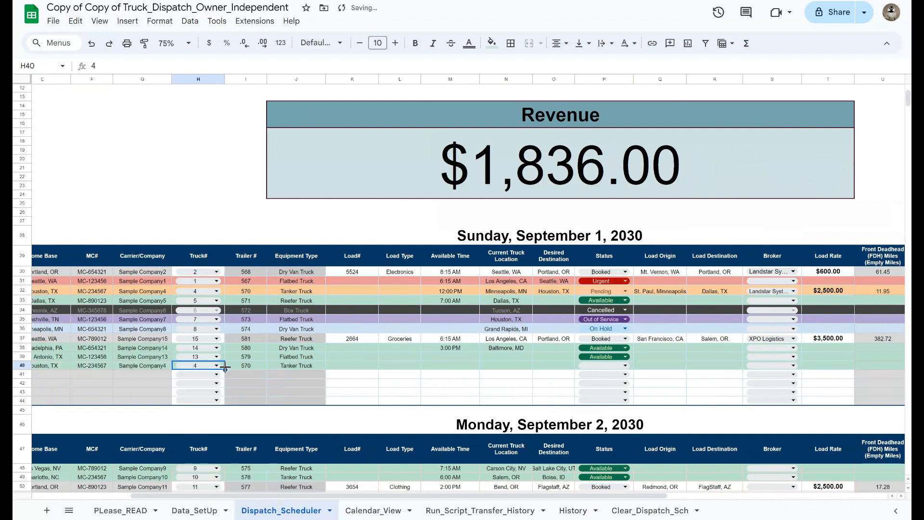
key("Delete")
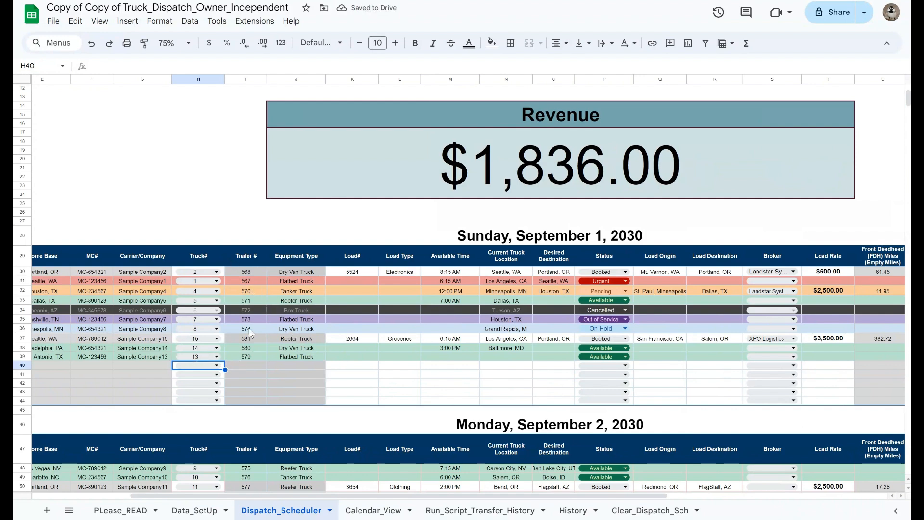
- Check the truck and driver list in Data_SetUp, and return to Dispatch_Scheduler
left_click(186, 511)
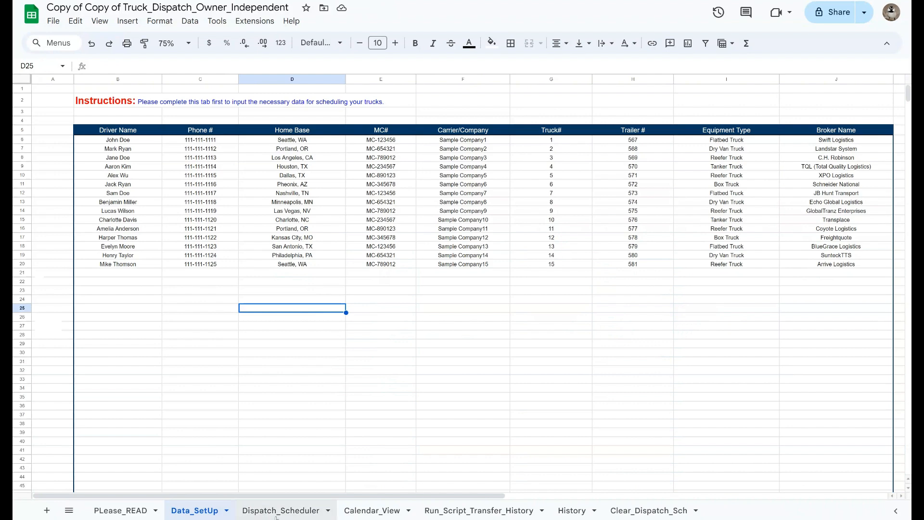
left_click(277, 516)
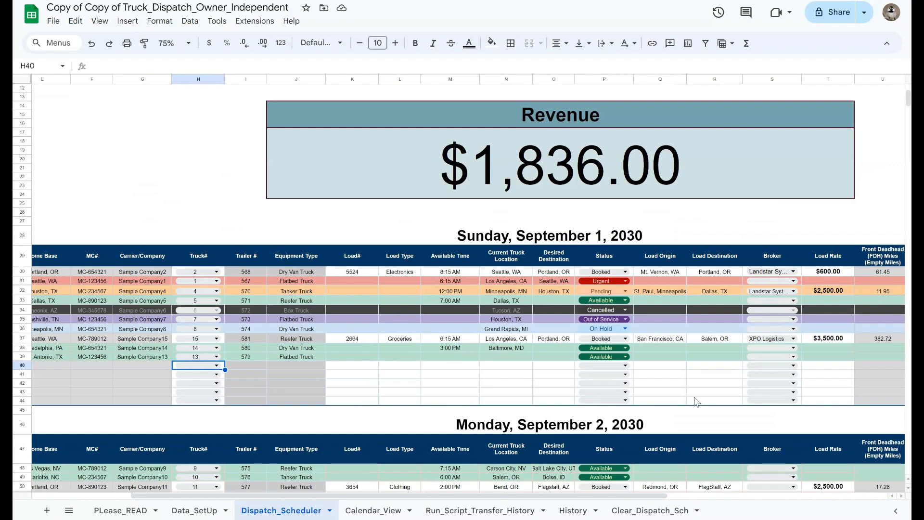
- Enter Seattle, WA as the current truck location and Portland, OR as the desired destination in the Sunday, September 1 row for truck 13
left_click_drag(545, 496, 648, 514)
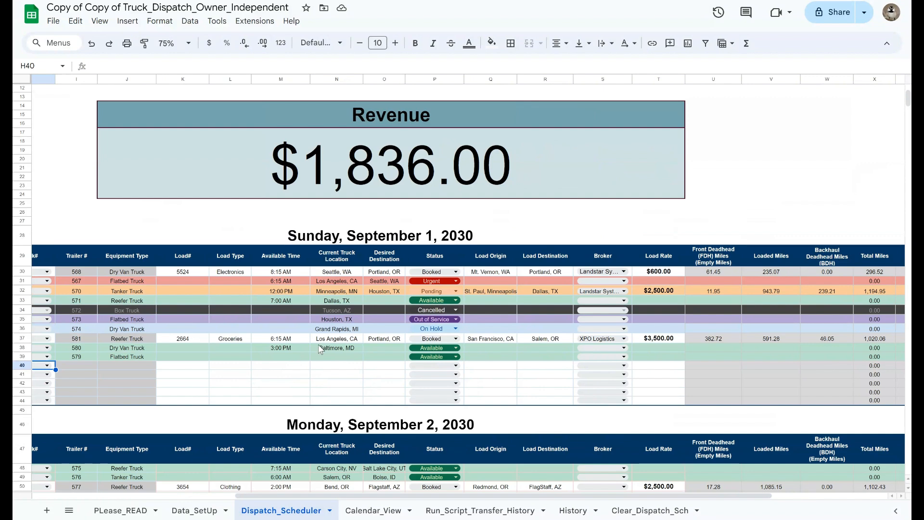
left_click_drag(405, 496, 240, 499)
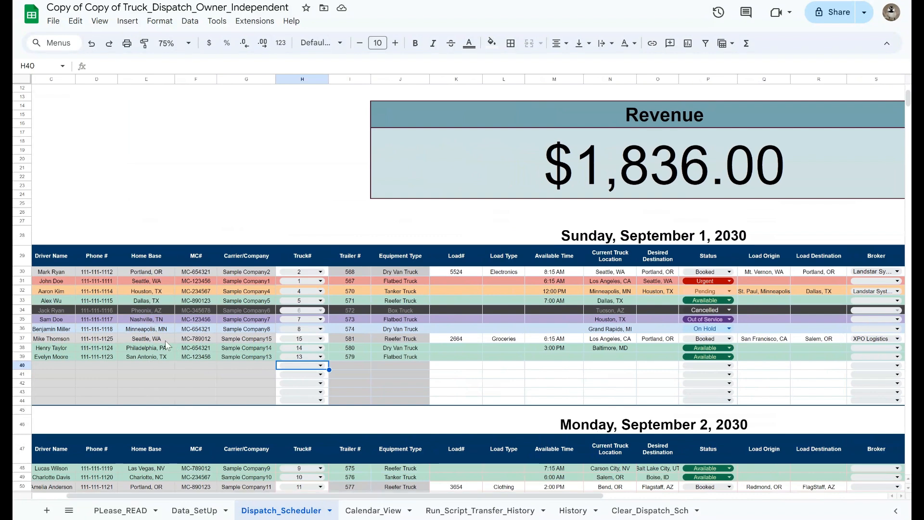
left_click_drag(544, 498, 664, 503)
left_click(447, 356)
type("Seatt")
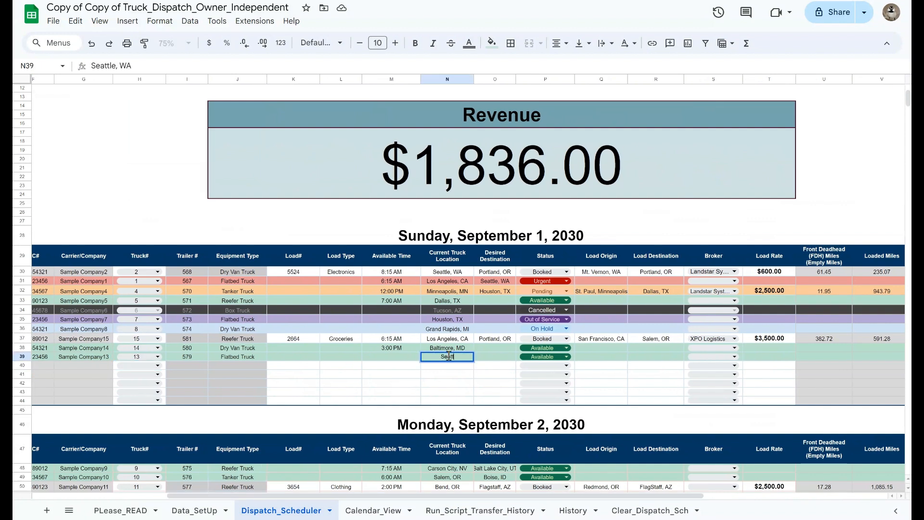
key("Tab")
type("Por")
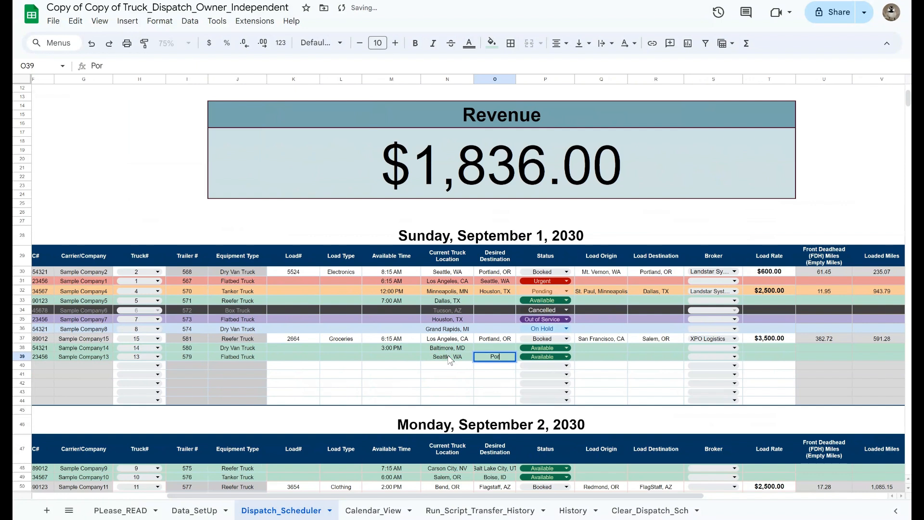
type("tla")
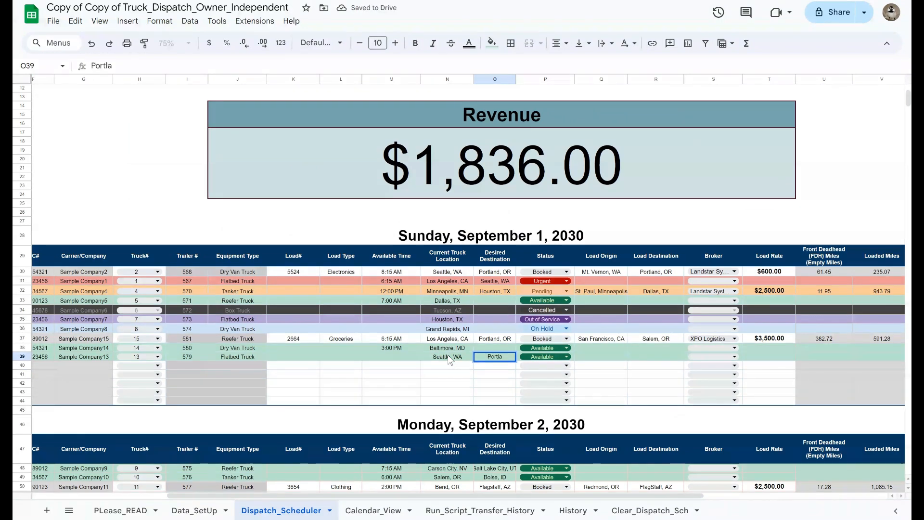
type("nd, OR")
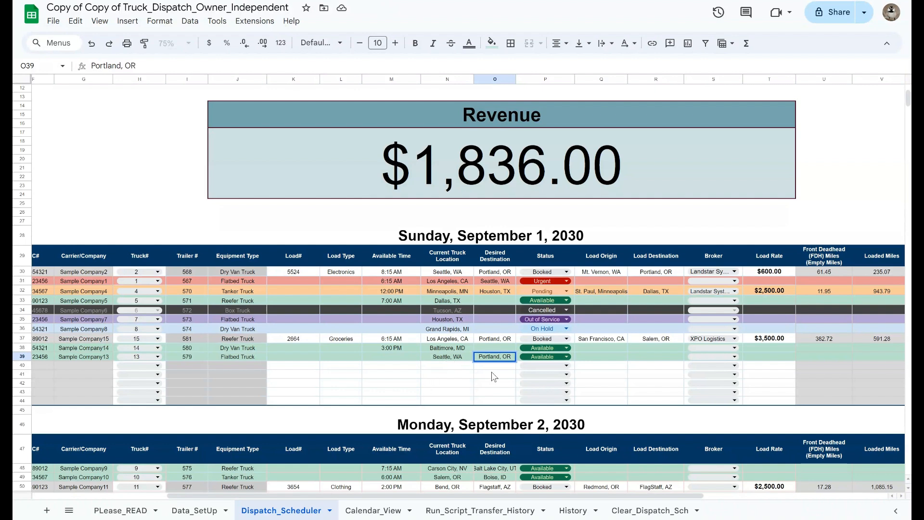
left_click(499, 376)
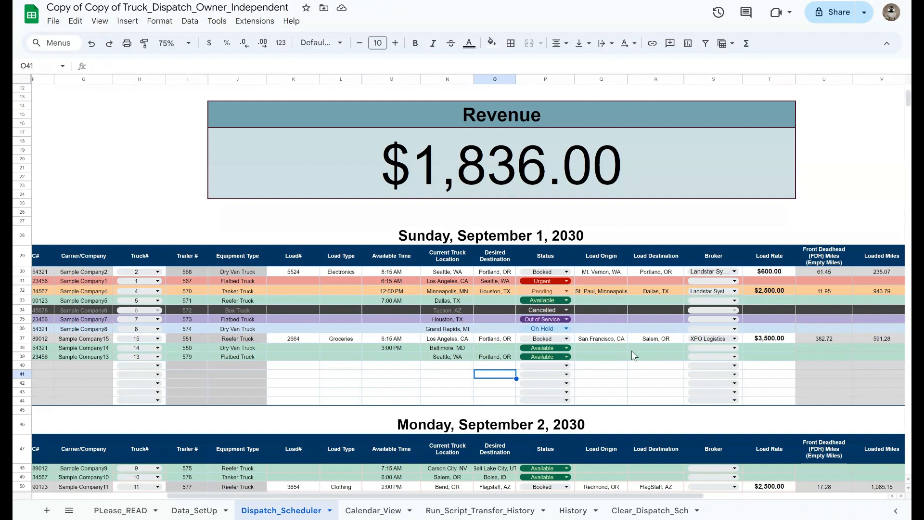
- Set the available time of the truck 13 row in the Sunday, September 1 table to 8:00 AM
left_click(387, 357)
type("8:00")
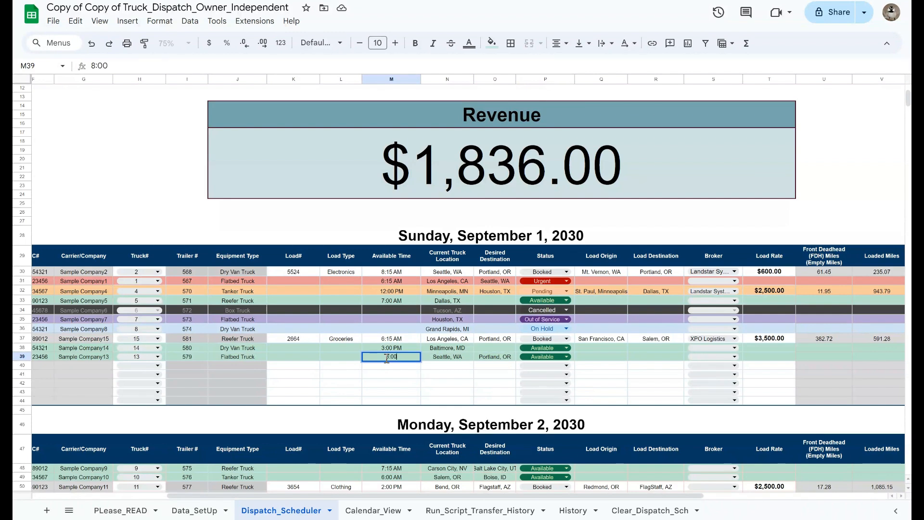
type("AM")
left_click(411, 388)
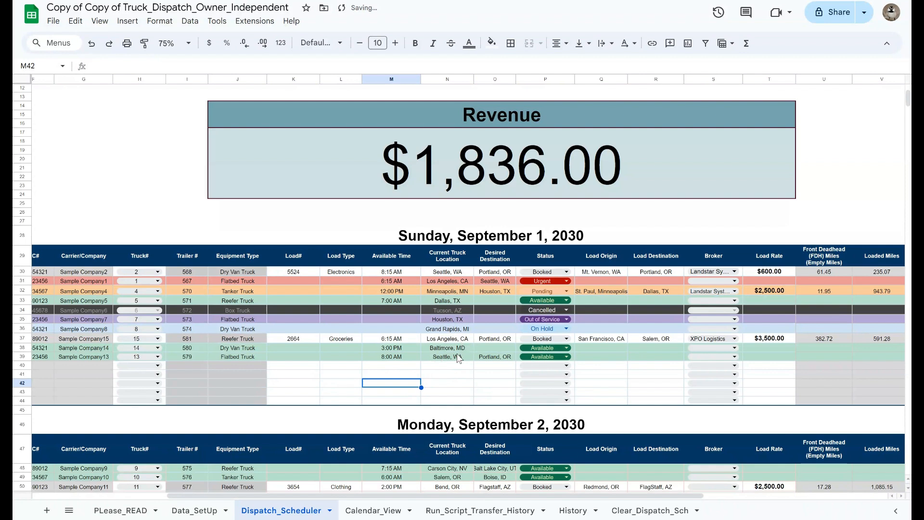
- Enter Mt. Vernon, WA as the load origin in the truck 13 row of the Sunday, September 1 table
left_click(458, 358)
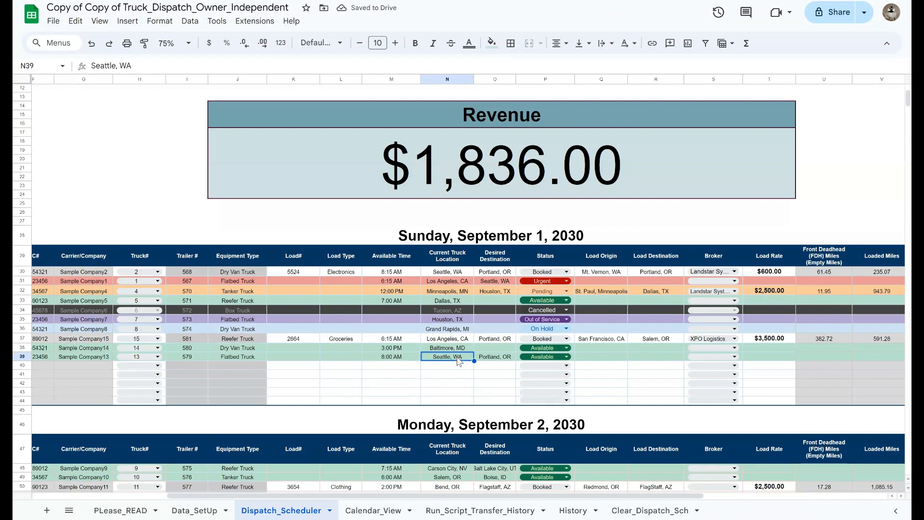
left_click(500, 360)
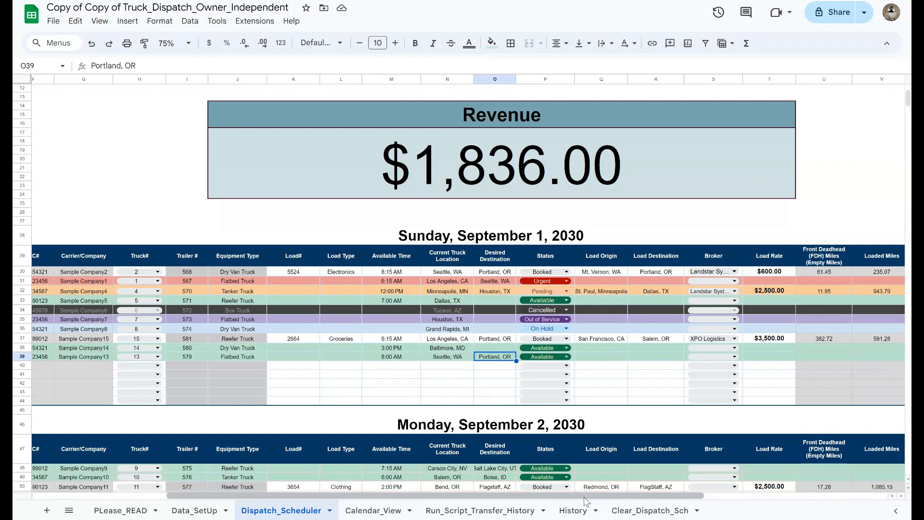
scroll(477, 363, "right", 3)
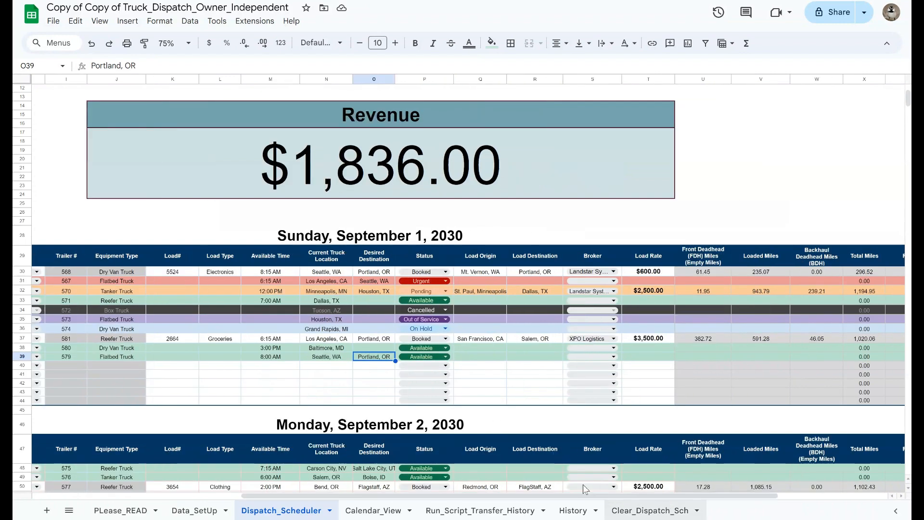
left_click(479, 359)
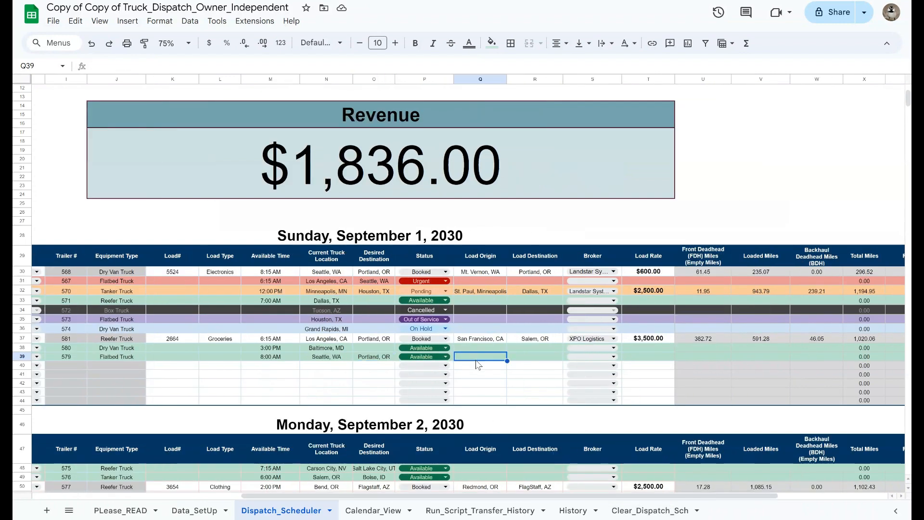
type("Mt. Vernon")
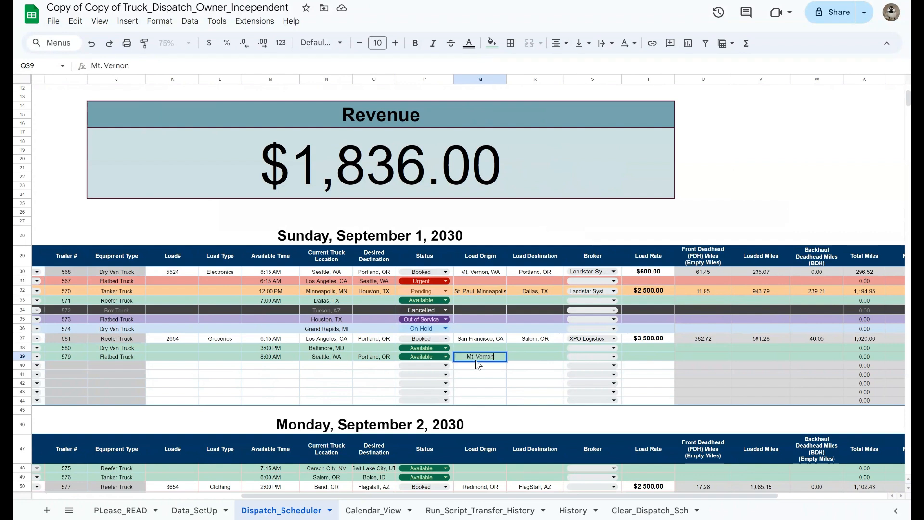
type(", WA")
key("Tab")
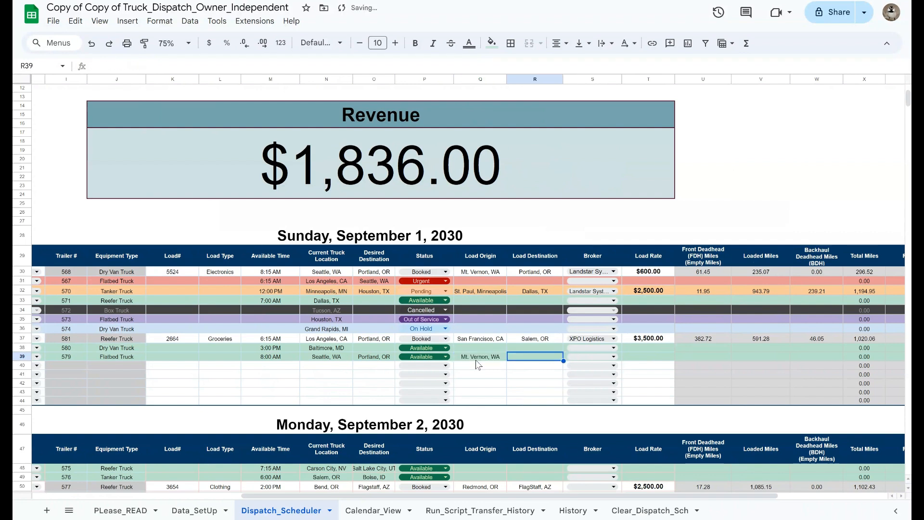
- Enter Beaverton, OR as the load destination in the truck 13 row of the Sunday, September 1 table
type("BEa")
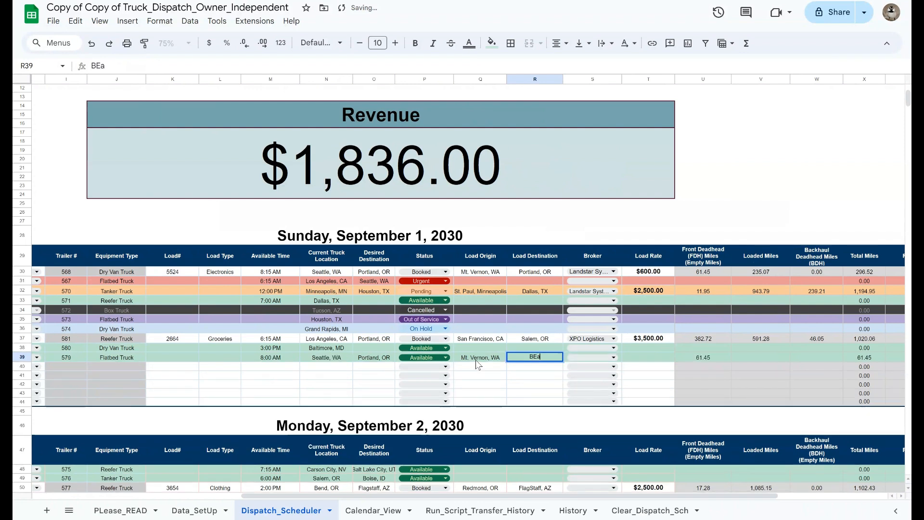
type("beat")
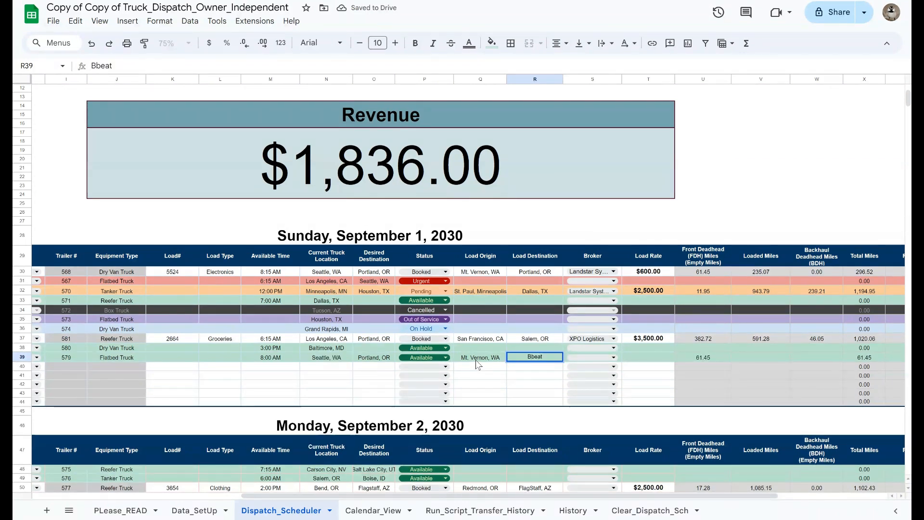
key("BackSpace")
key("BackSpace")
key("BackSpace")
type("eaverton, OR")
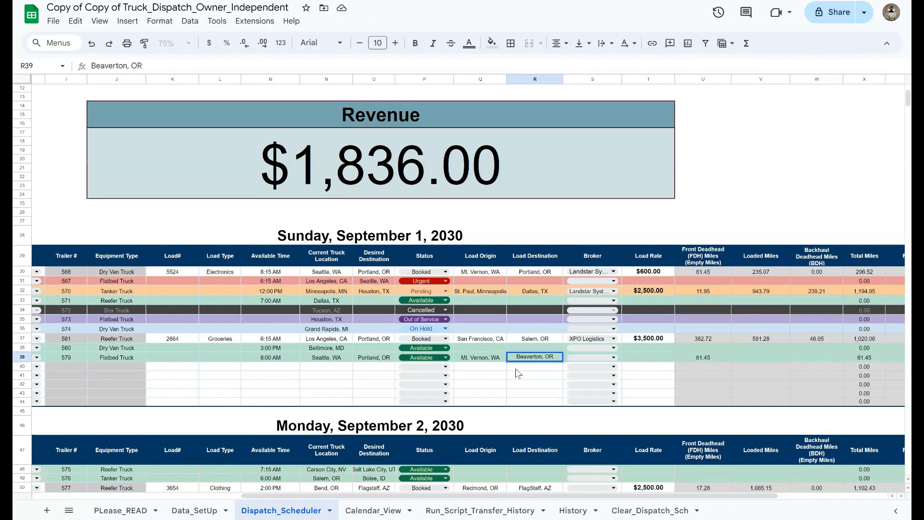
key("Return")
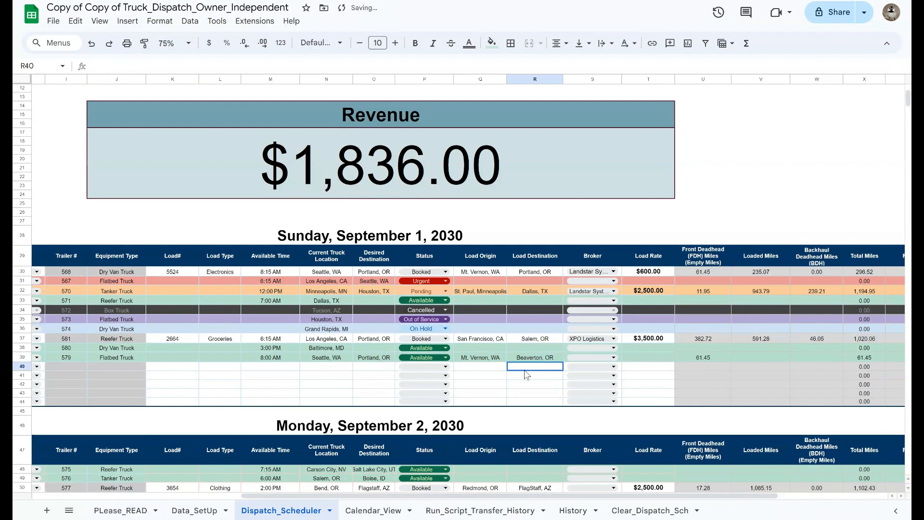
- Choose Landstar System as the broker and enter a load rate of 700 in the truck 13 row of the Sunday table
left_click(597, 359)
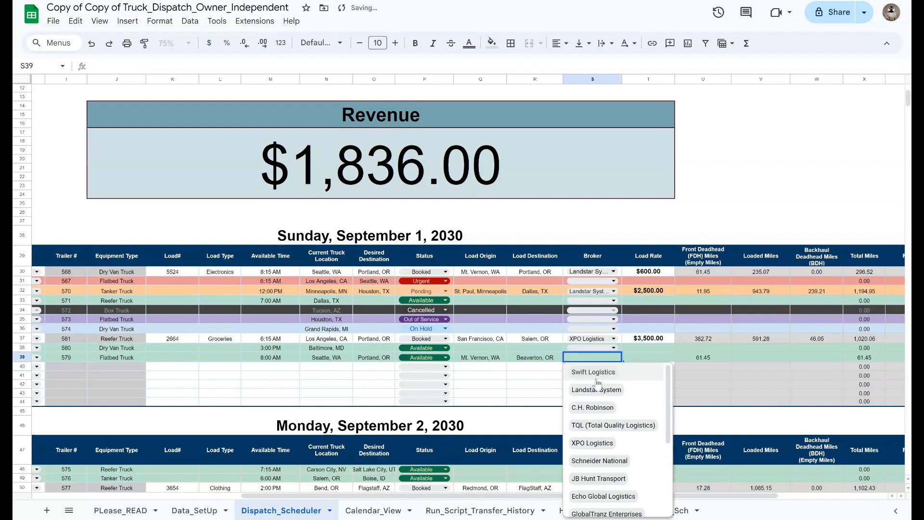
left_click(598, 388)
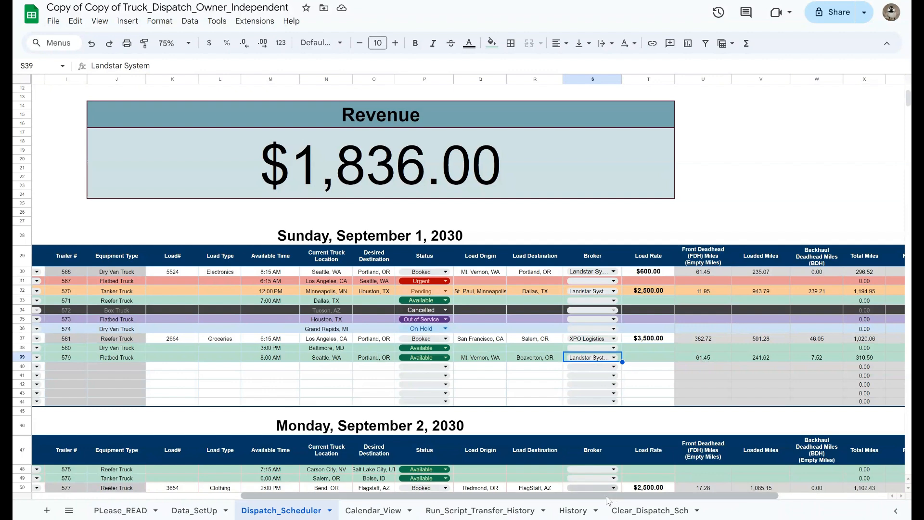
left_click_drag(610, 495, 695, 501)
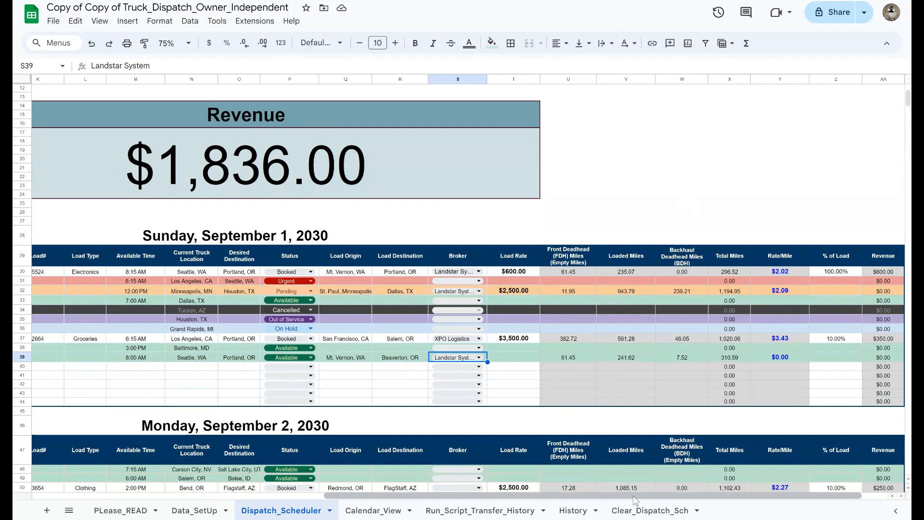
left_click_drag(644, 500, 662, 502)
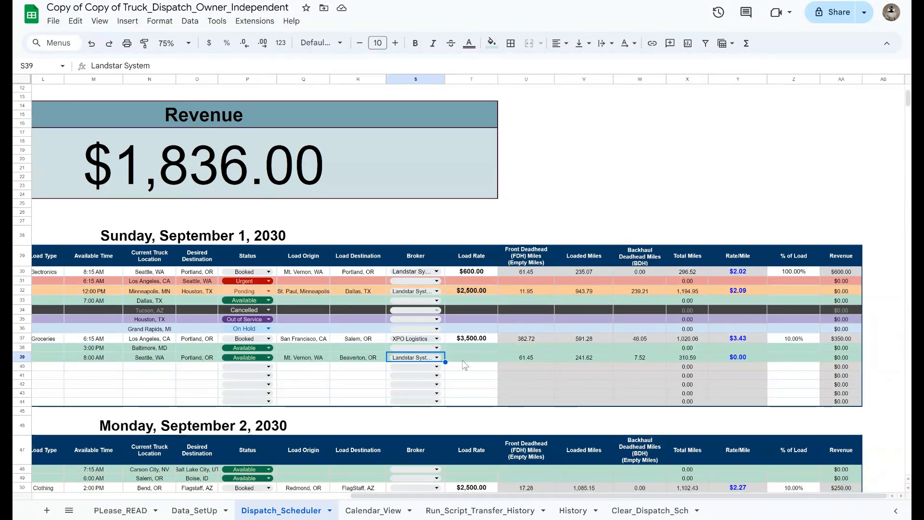
left_click(481, 360)
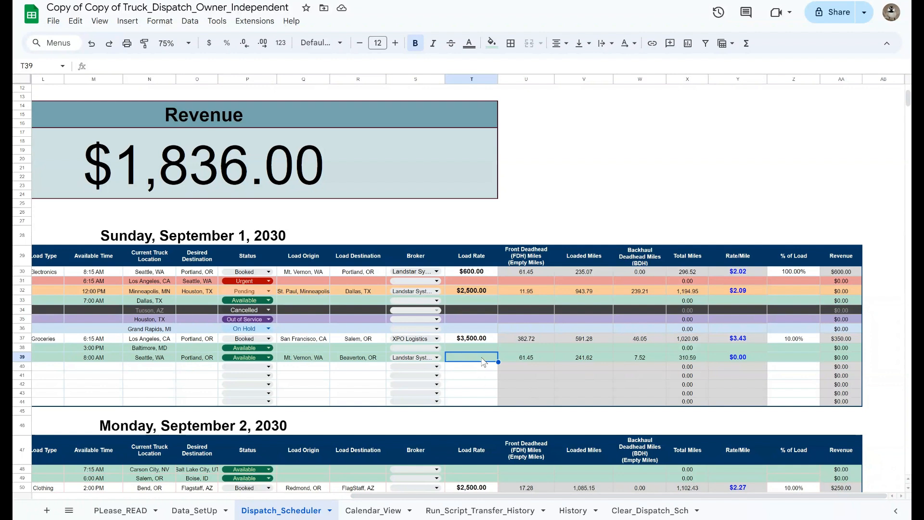
type("700")
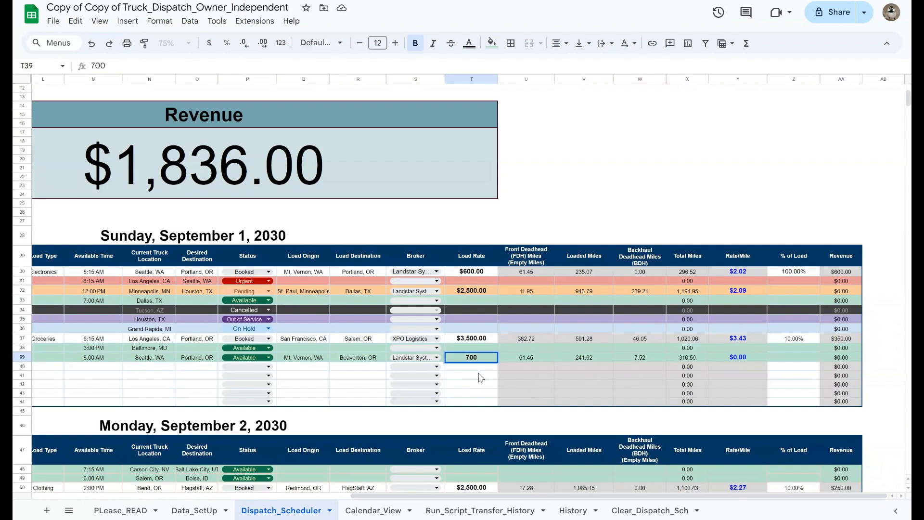
left_click(479, 377)
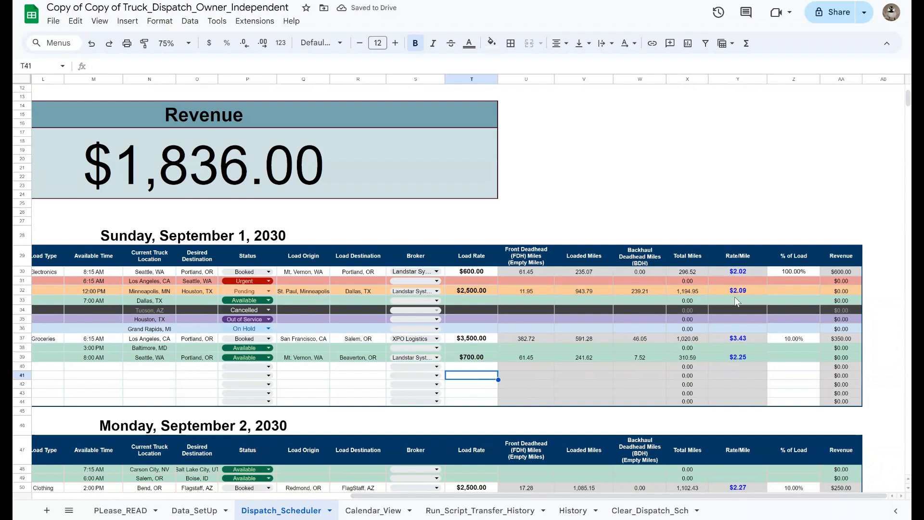
- Set the % of Load in the truck 13 row of the Sunday, September 1 table to 100%
left_click(794, 357)
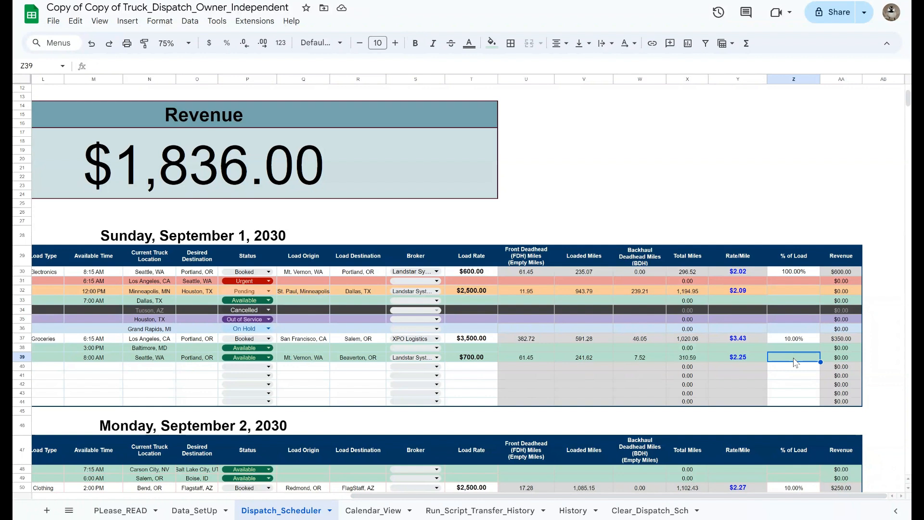
type("100%")
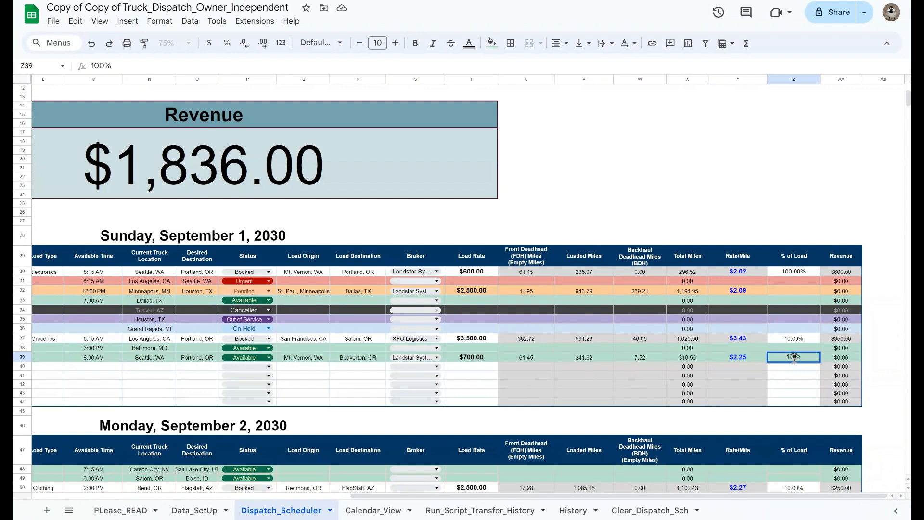
key("Return")
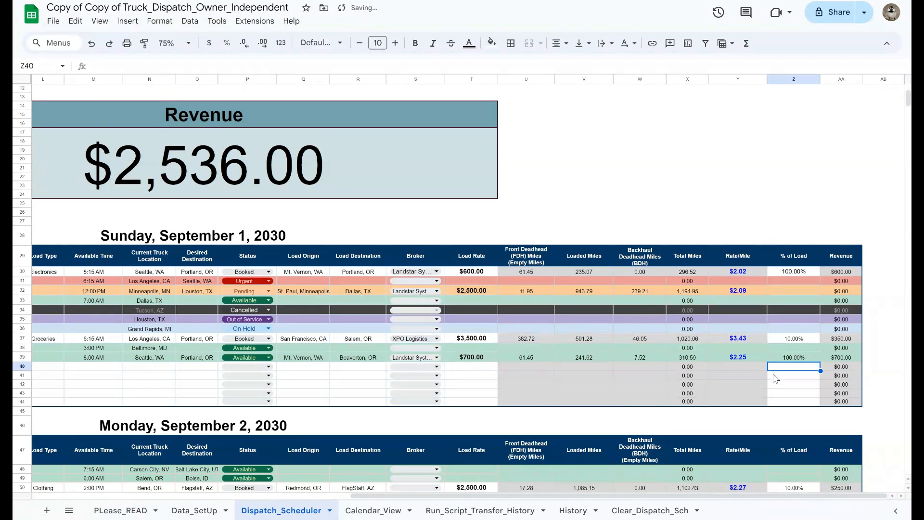
- Change the status of the truck 13 row in the Sunday, September 1 table to Booked
left_click_drag(674, 496, 562, 496)
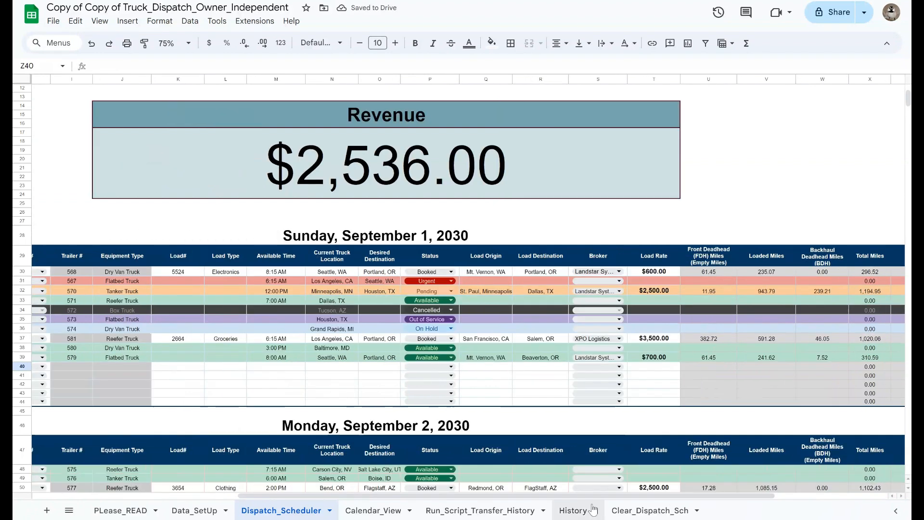
scroll(459, 288, "down", 6)
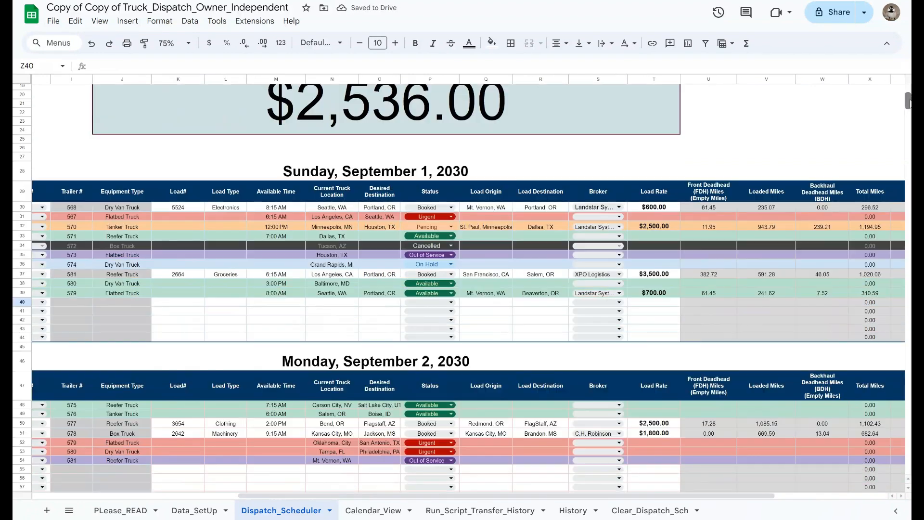
scroll(458, 288, "down", 12)
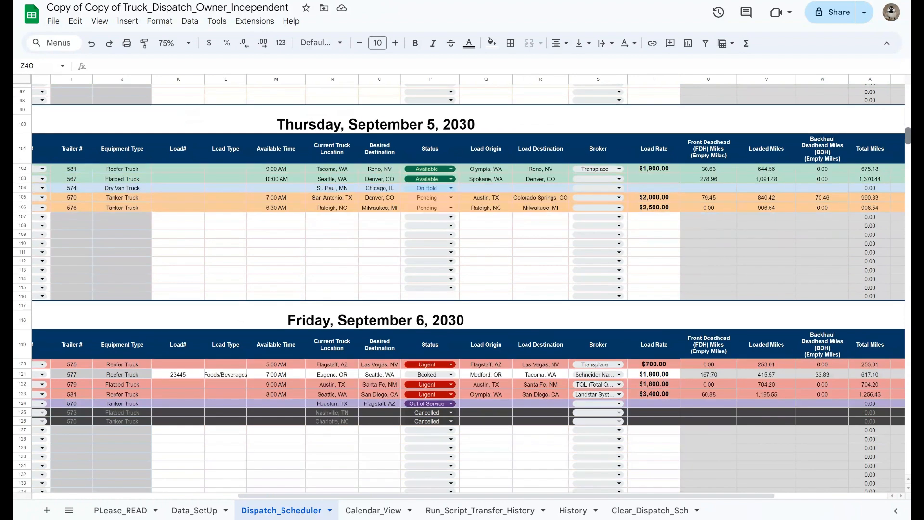
left_click_drag(909, 136, 908, 91)
scroll(453, 358, "down", 2)
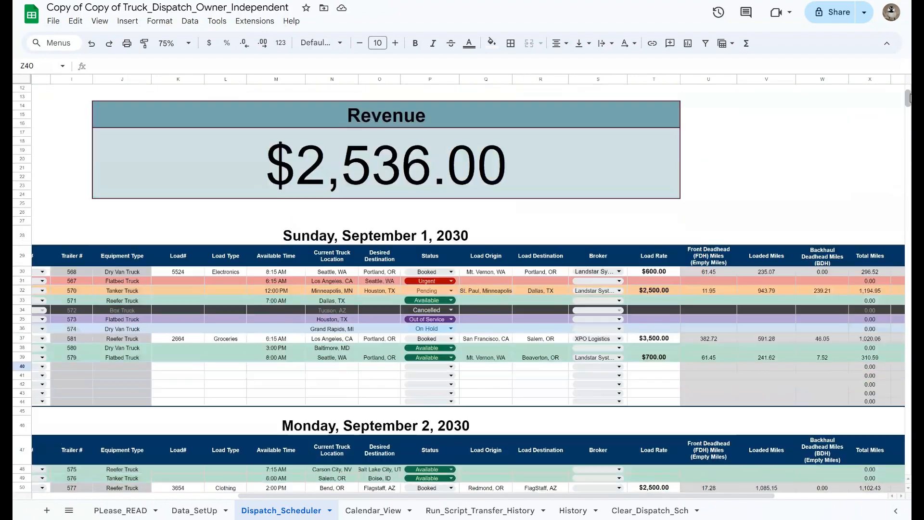
double_click(453, 357)
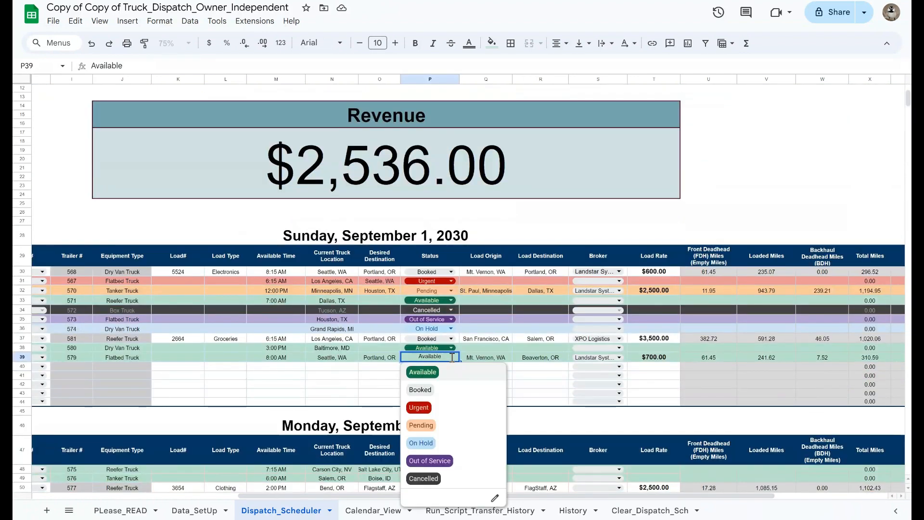
left_click(439, 394)
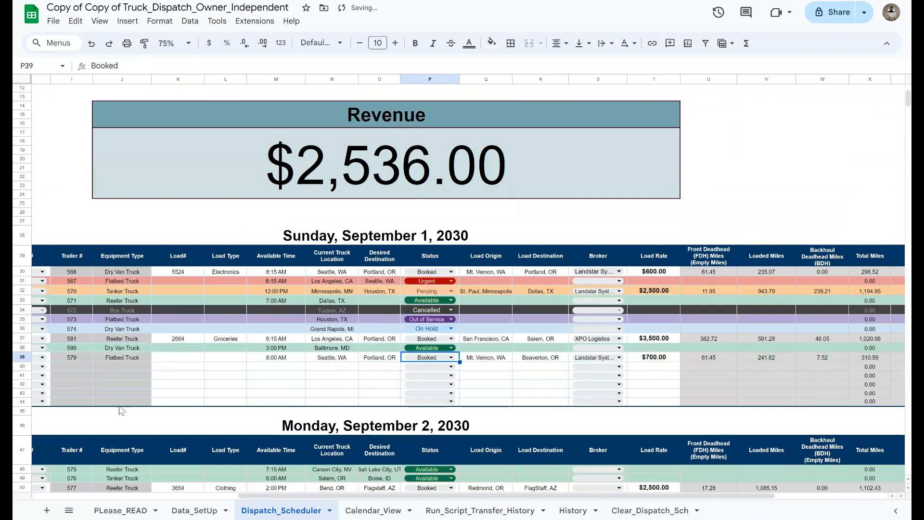
- Enter load number 674627 in the truck 13 row of the Sunday, September 1 table
left_click(179, 363)
type("674627")
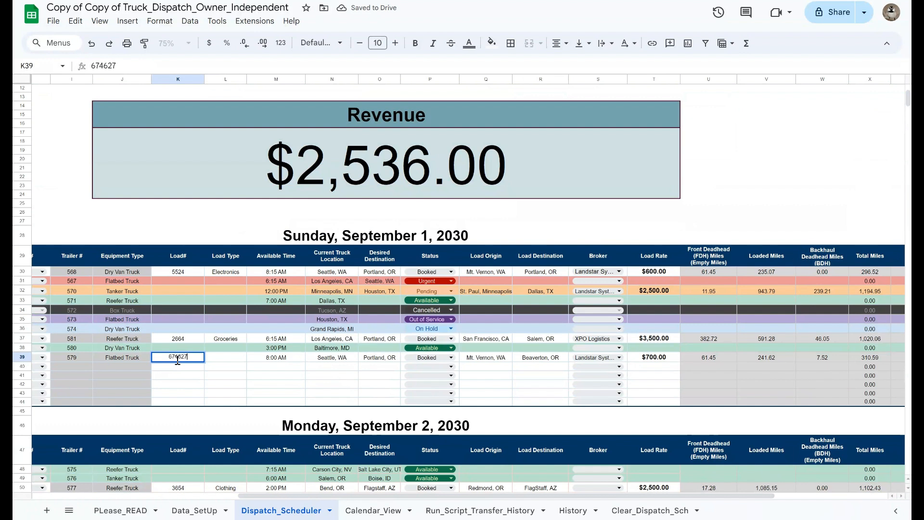
key("Tab")
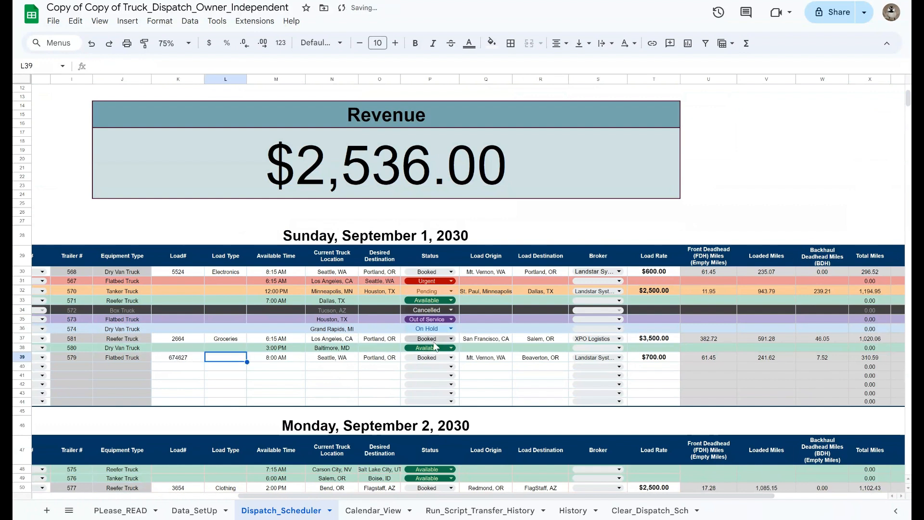
- Try the Urgent, On Hold and Out of Service statuses in the truck 13 row of the Sunday, September 1 table
left_click(450, 358)
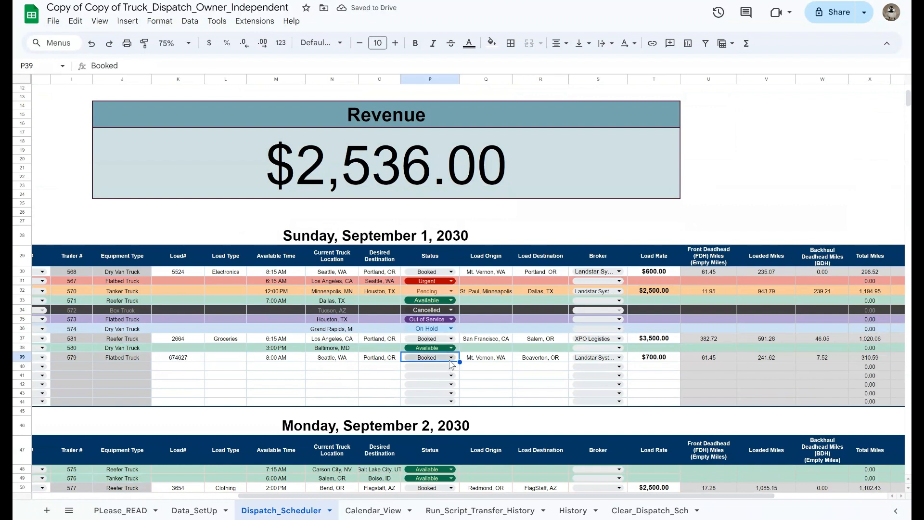
left_click(451, 359)
left_click(419, 407)
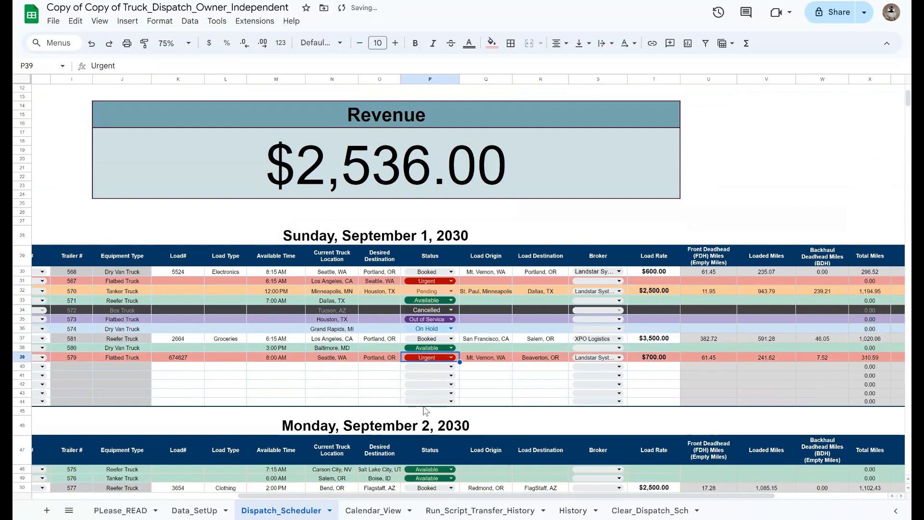
left_click(452, 358)
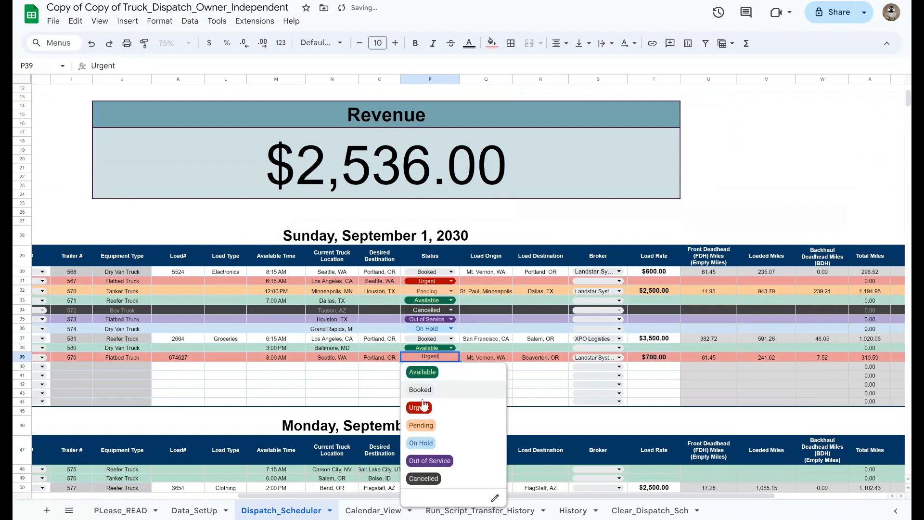
left_click(424, 471)
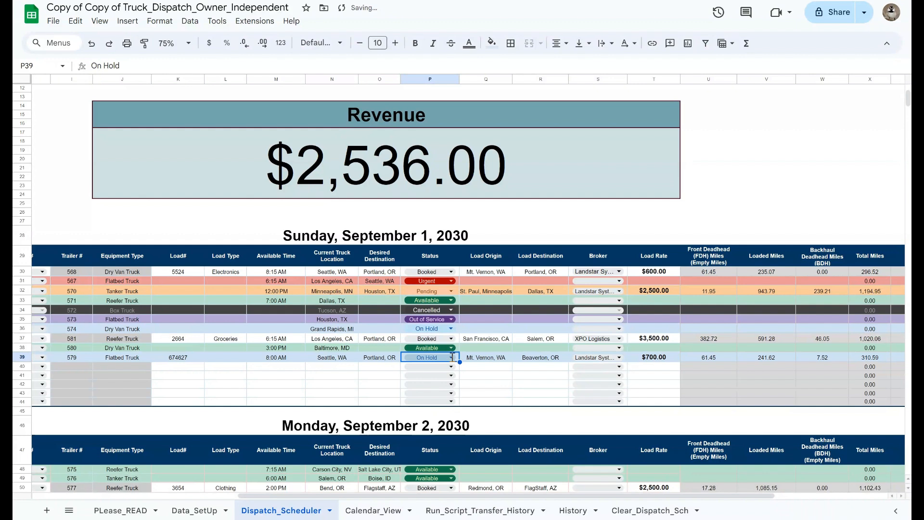
left_click(451, 358)
left_click(434, 460)
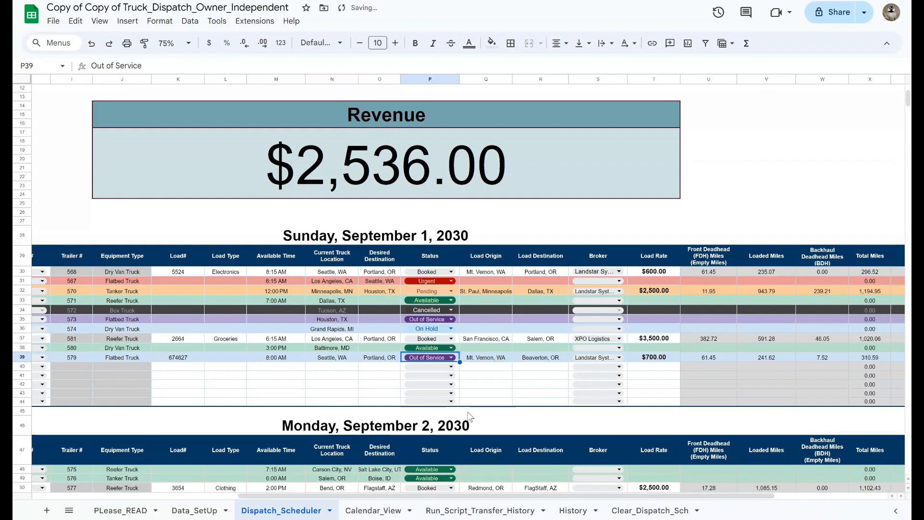
- Change the status of the truck 13 row in the Sunday, September 1 table to Cancelled
left_click(451, 358)
left_click(423, 479)
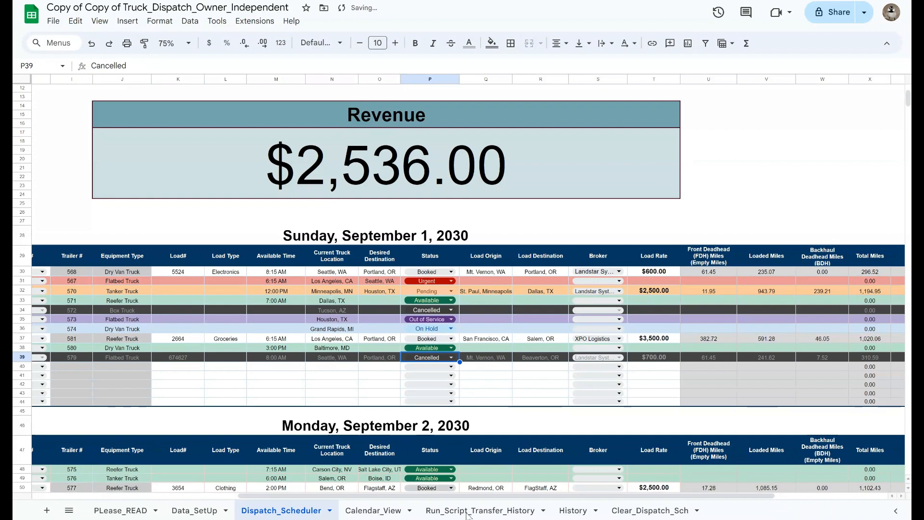
- Filter the weekly calendar in the Calendar_View sheet by the Available status and look through its days
left_click(366, 513)
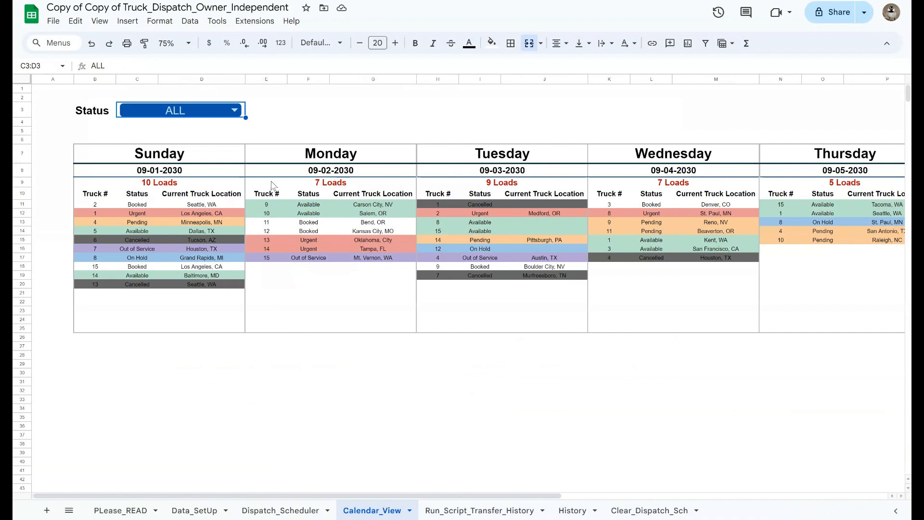
left_click(235, 111)
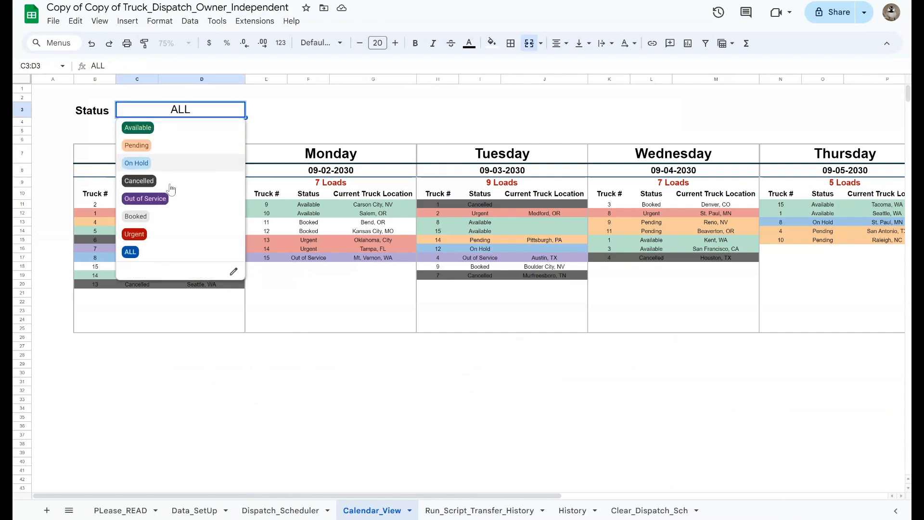
left_click(153, 128)
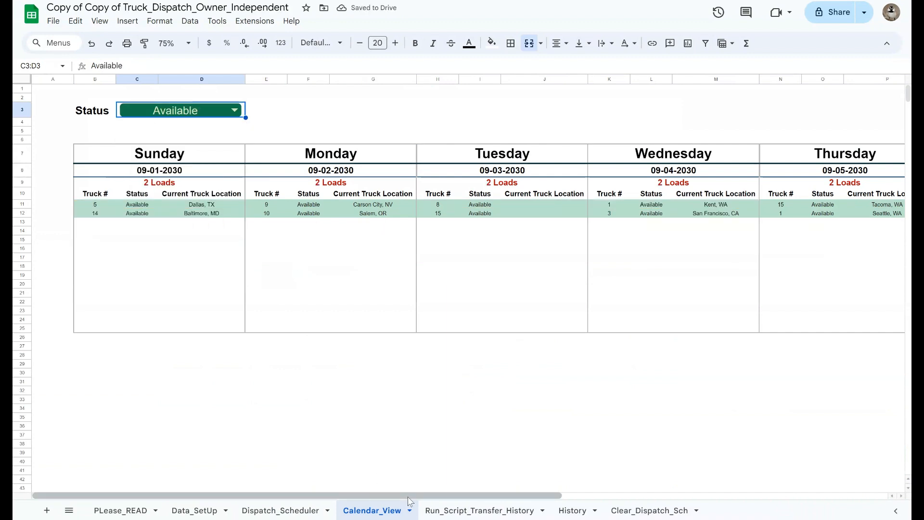
mouse_move(409, 496)
left_mouse_down()
mouse_move(698, 494)
mouse_move(400, 488)
mouse_move(423, 484)
left_mouse_up()
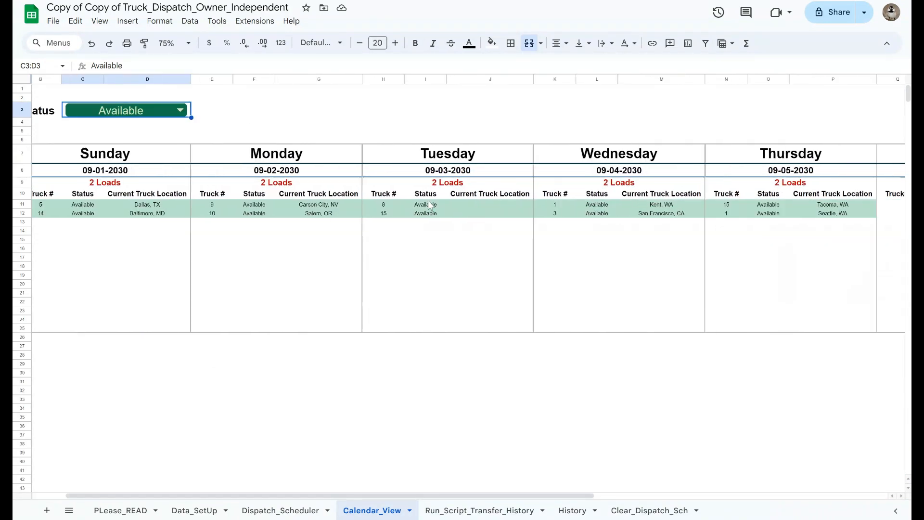
- Filter the weekly calendar by the Cancelled status and look through the loads of the whole week
left_click(180, 110)
left_click(94, 182)
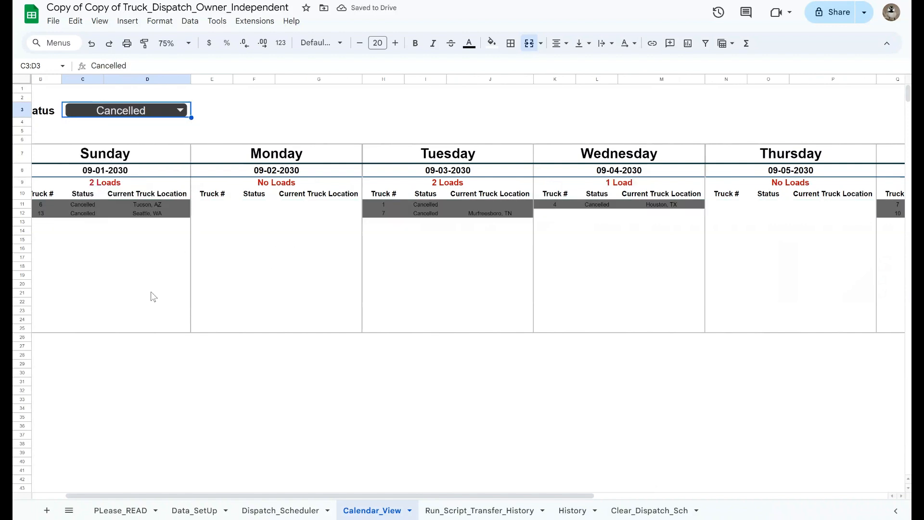
left_click_drag(520, 498, 800, 476)
left_click_drag(654, 473, 440, 471)
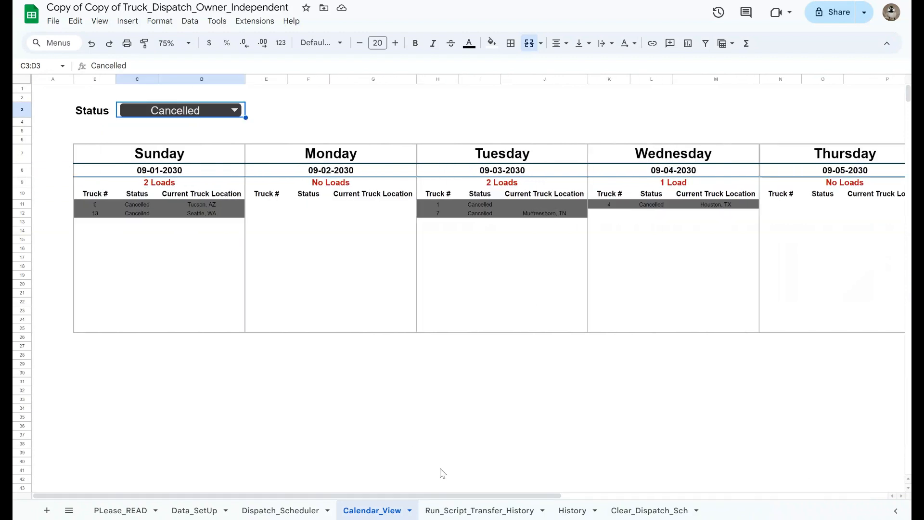
- Filter the weekly calendar by Booked and by Urgent, and reset its status filter to ALL
left_click(233, 111)
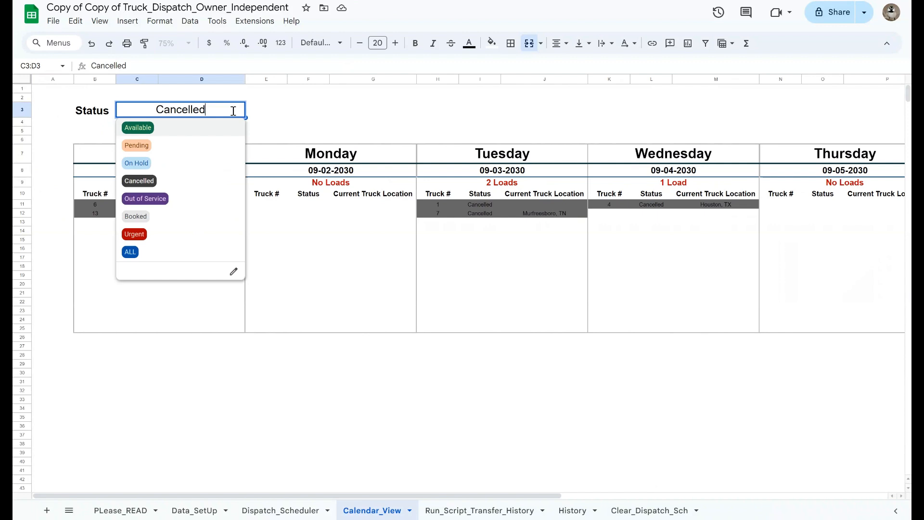
left_click(150, 221)
left_click(234, 112)
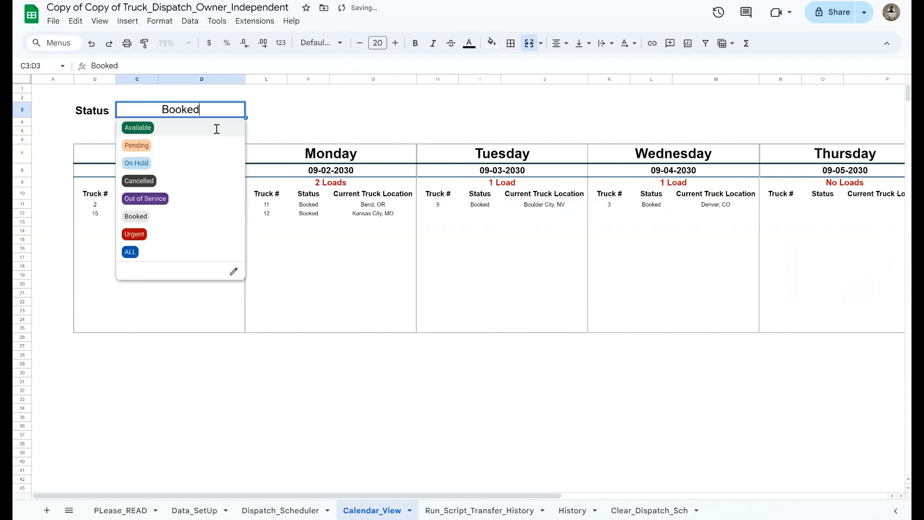
left_click(150, 234)
left_click(234, 110)
left_click(143, 250)
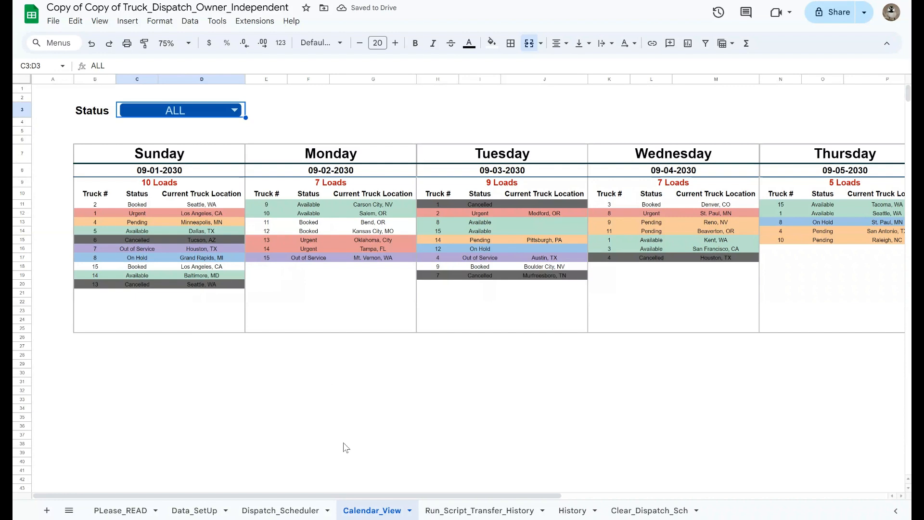
- Compare the Sunday, September 1 table in Dispatch_Scheduler with the Sunday column and date in Calendar_View
left_click(284, 511)
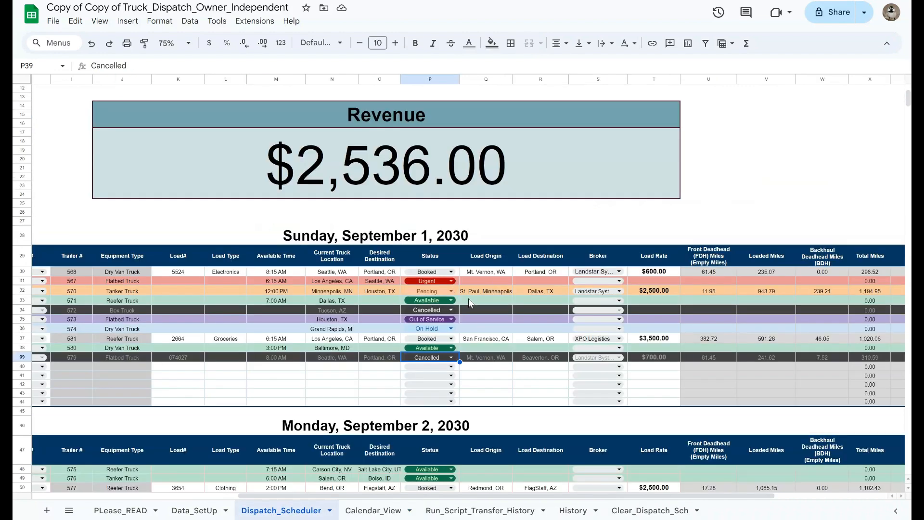
left_click(373, 511)
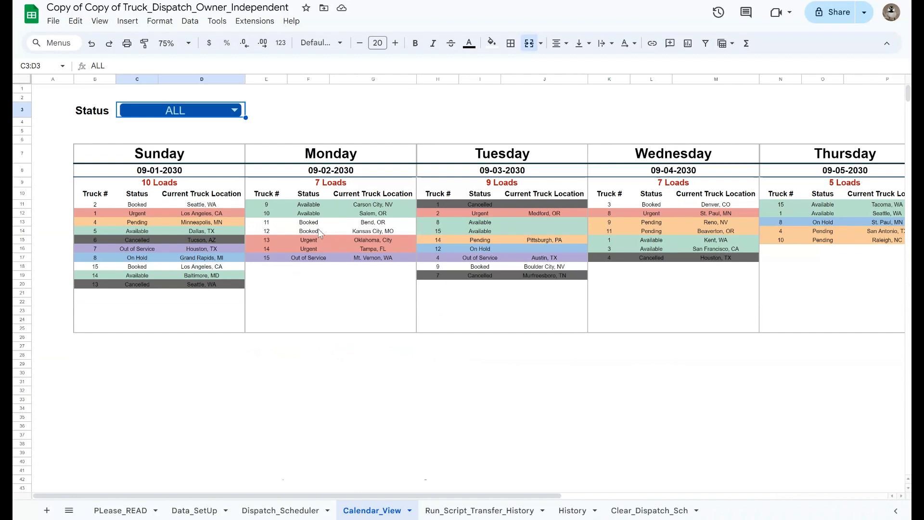
left_click(158, 174)
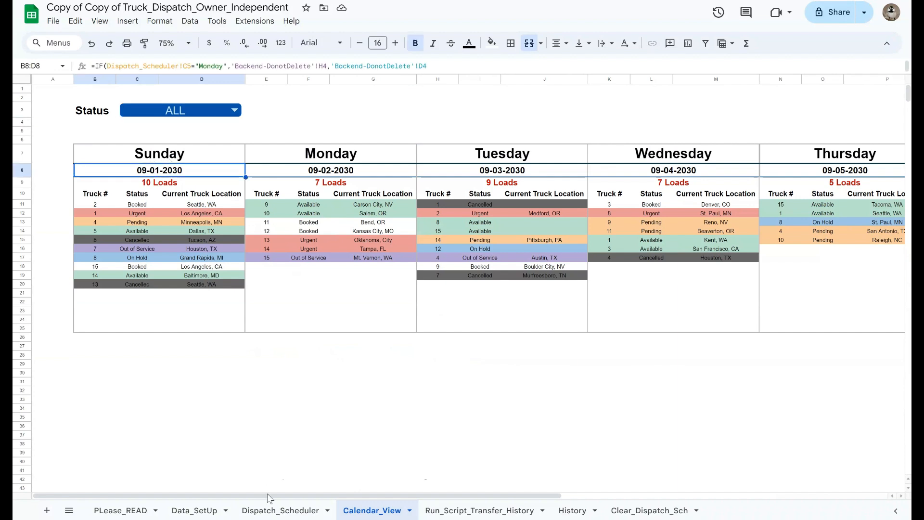
left_click(271, 511)
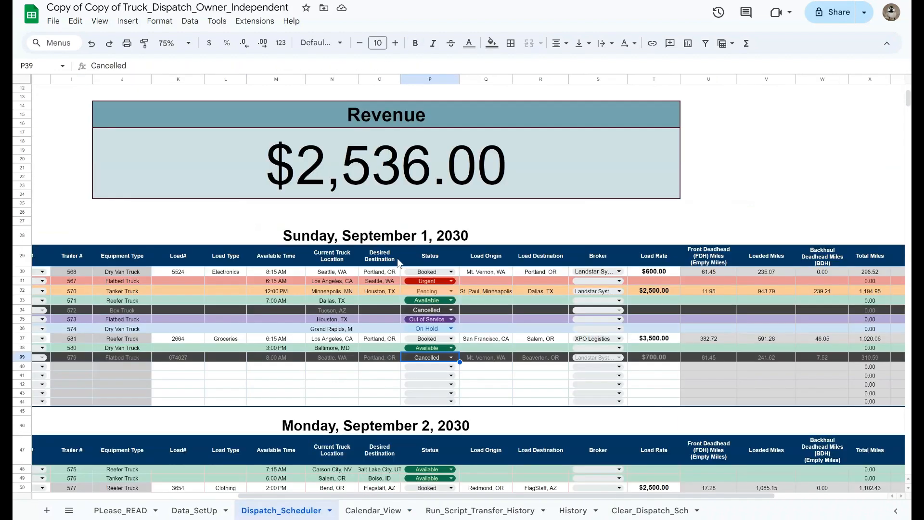
left_click(376, 511)
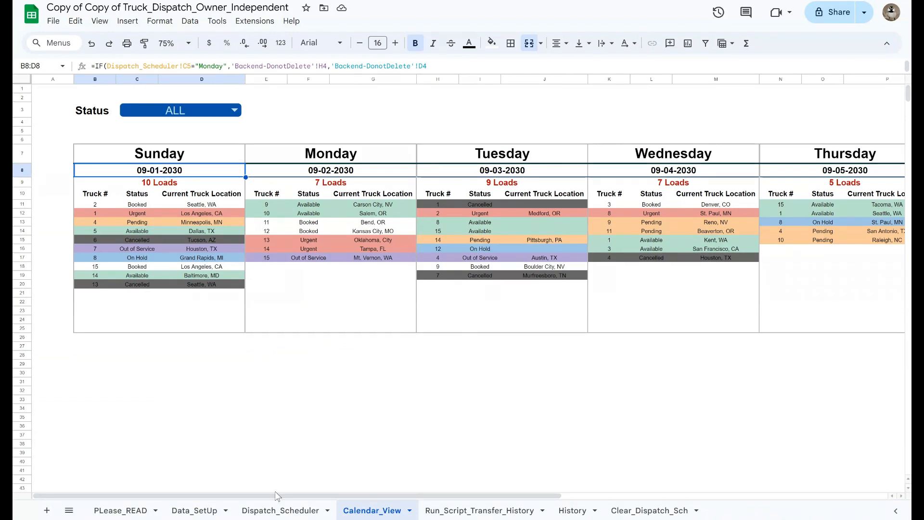
- Look through the daily tables in Dispatch_Scheduler down to Saturday, September 7
left_click(288, 513)
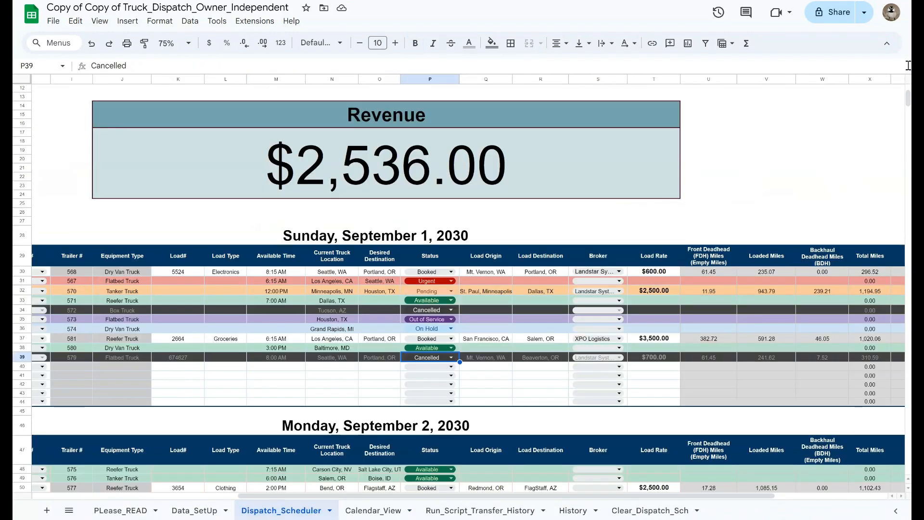
left_click_drag(909, 99, 910, 150)
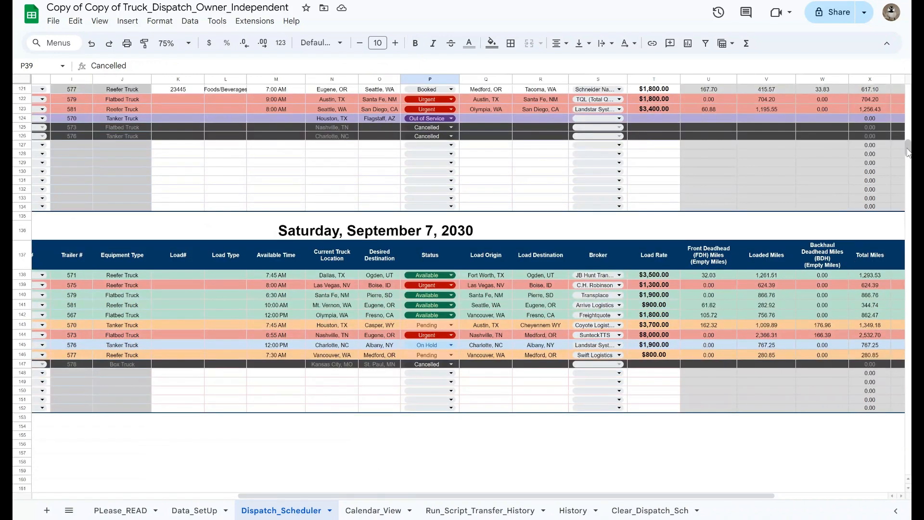
mouse_move(909, 148)
left_mouse_down()
mouse_move(909, 93)
mouse_move(909, 166)
mouse_move(908, 148)
left_mouse_up()
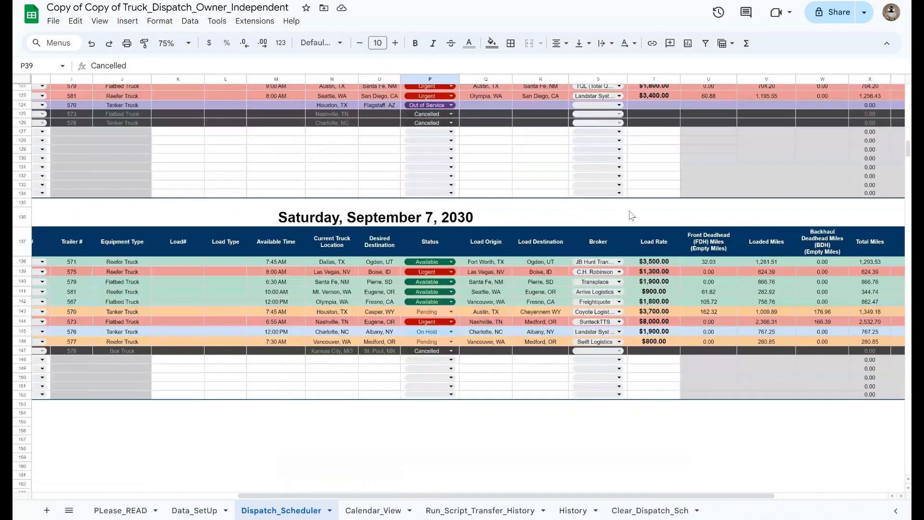
- Check the History sheet, and run the archive script in Run_Script_Transfer_History to transfer the Dispatch_Scheduler information there
left_click(451, 511)
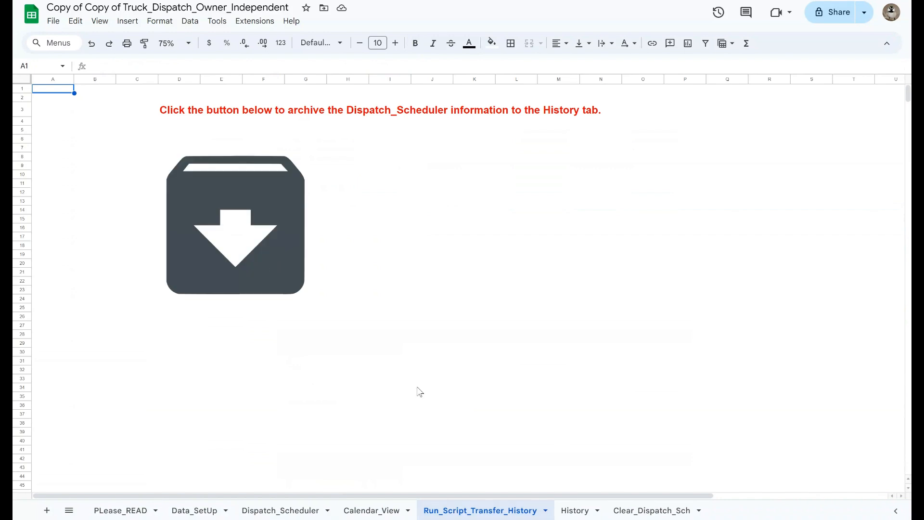
left_click(576, 510)
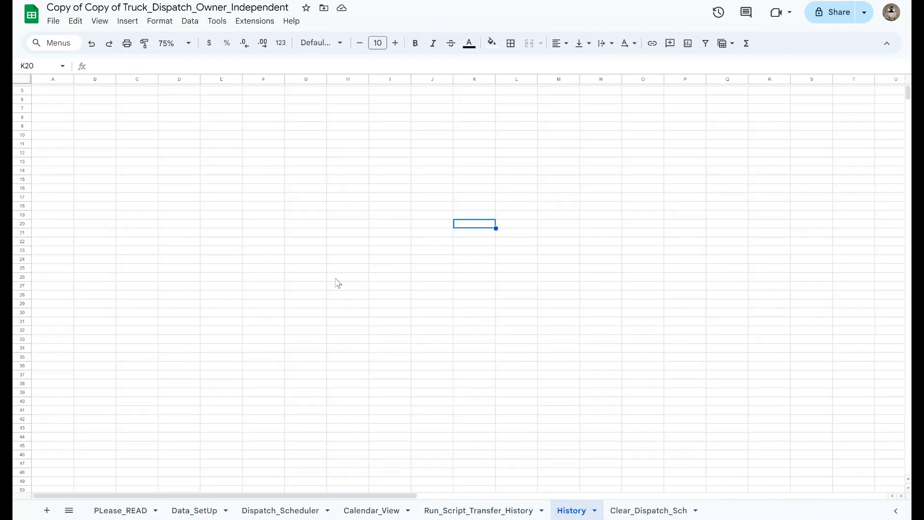
left_click(471, 511)
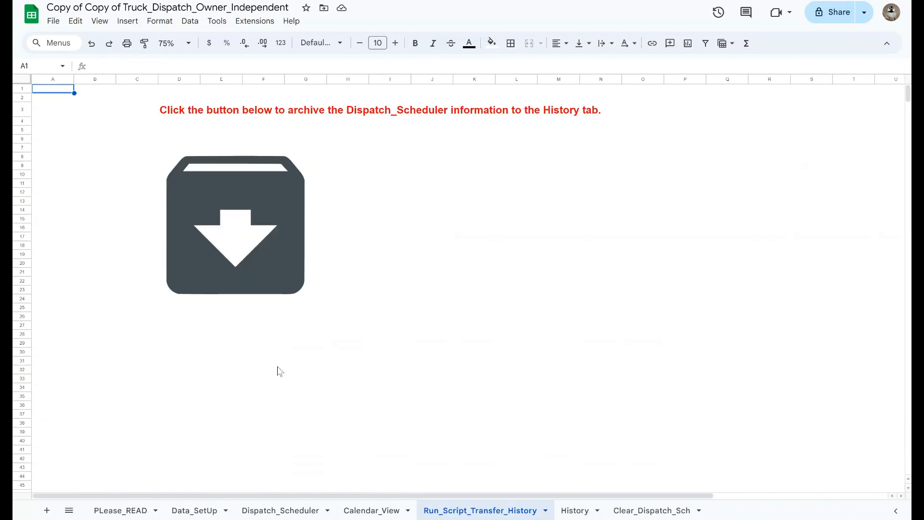
left_click(244, 247)
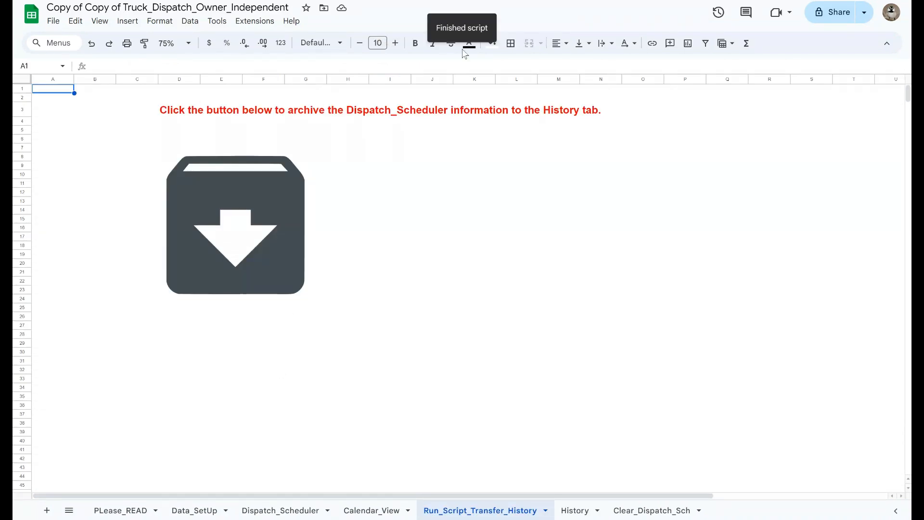
- Examine the archived daily loads in the History sheet and compare them with the Dispatch_Scheduler tables
left_click(571, 510)
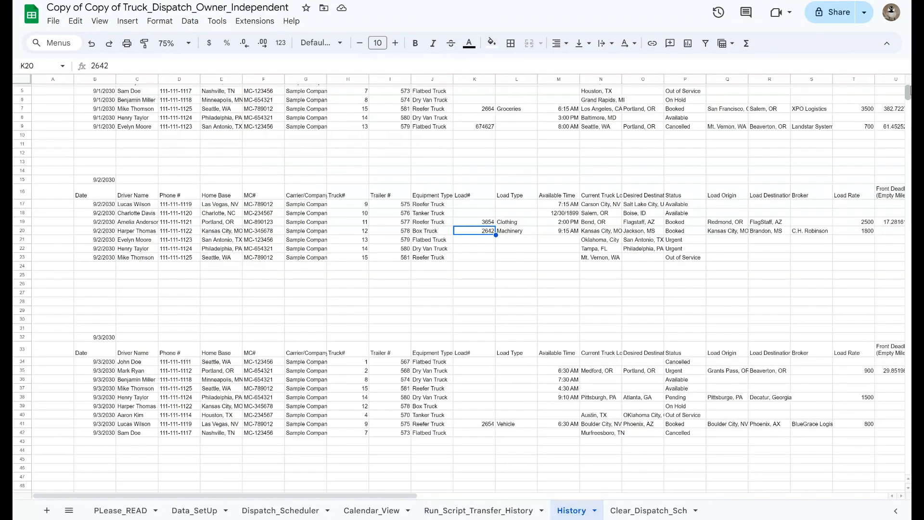
left_click_drag(908, 91, 909, 87)
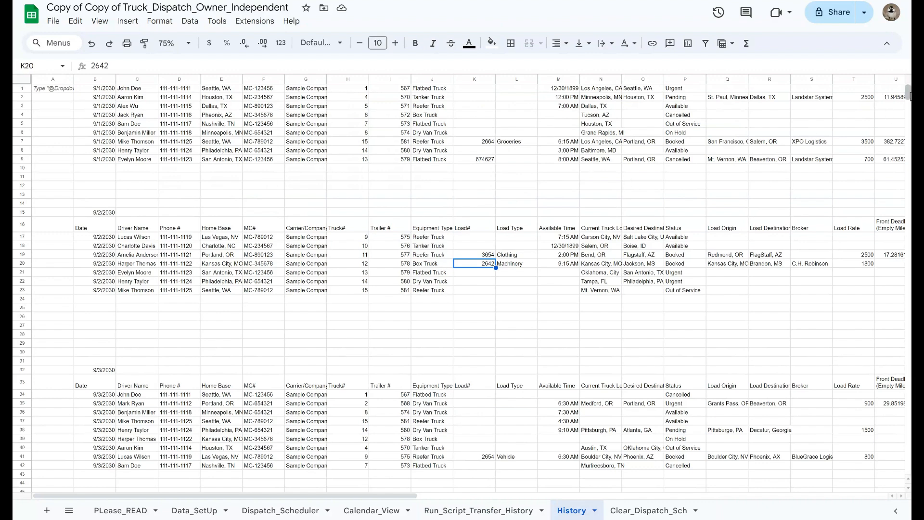
left_click_drag(908, 91, 910, 121)
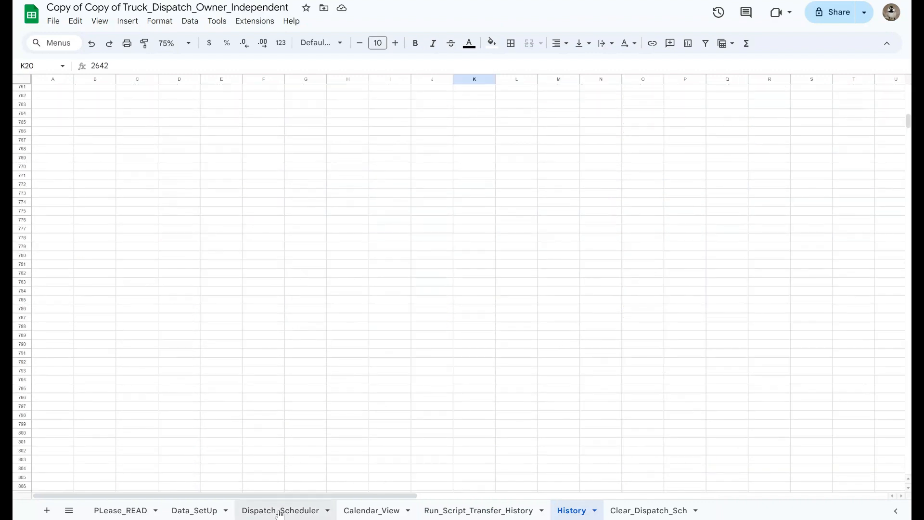
left_click(280, 512)
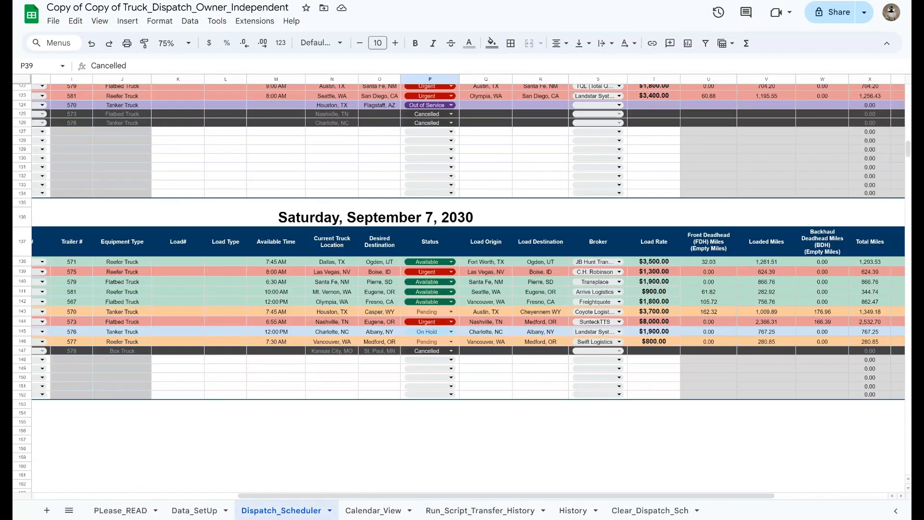
left_click(573, 511)
left_click_drag(909, 121, 910, 61)
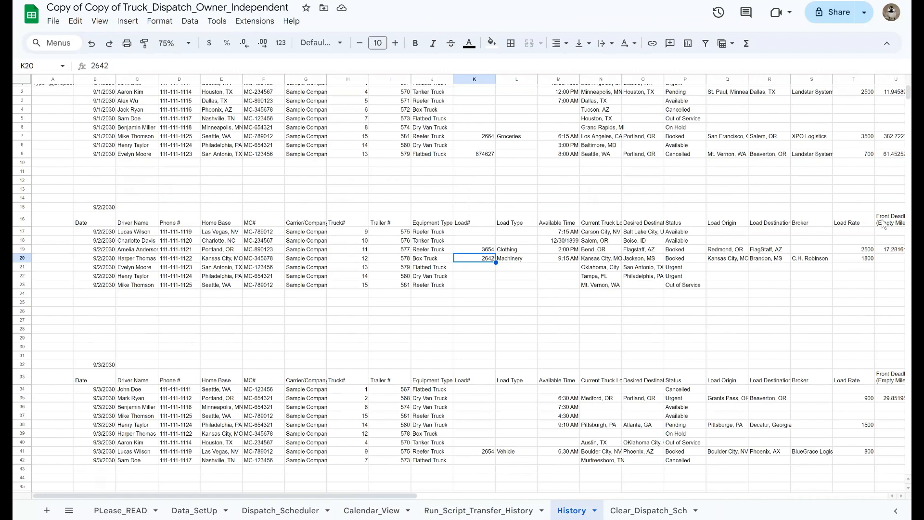
left_click_drag(911, 97, 910, 76)
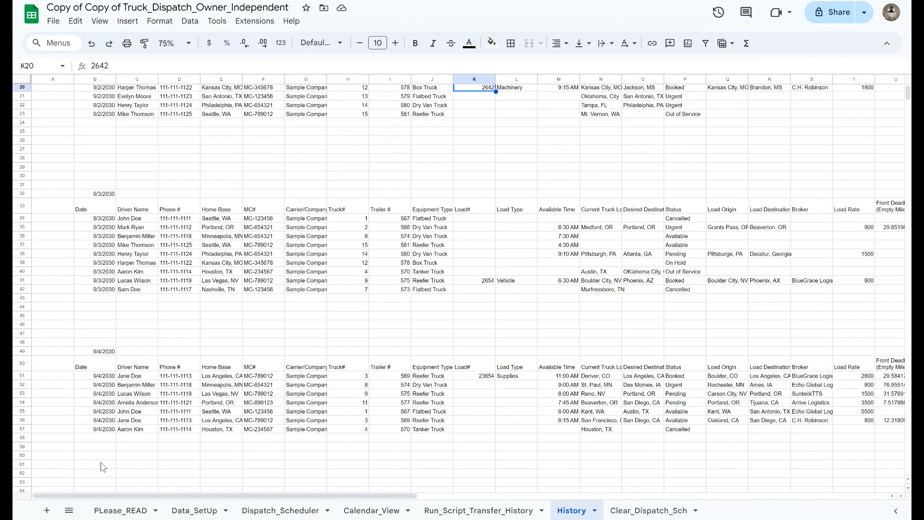
- Check the archived loads in History against Dispatch_Scheduler, and run the script in Clear_Dispatch_Sch to clear the Dispatch_Scheduler data
left_click(655, 511)
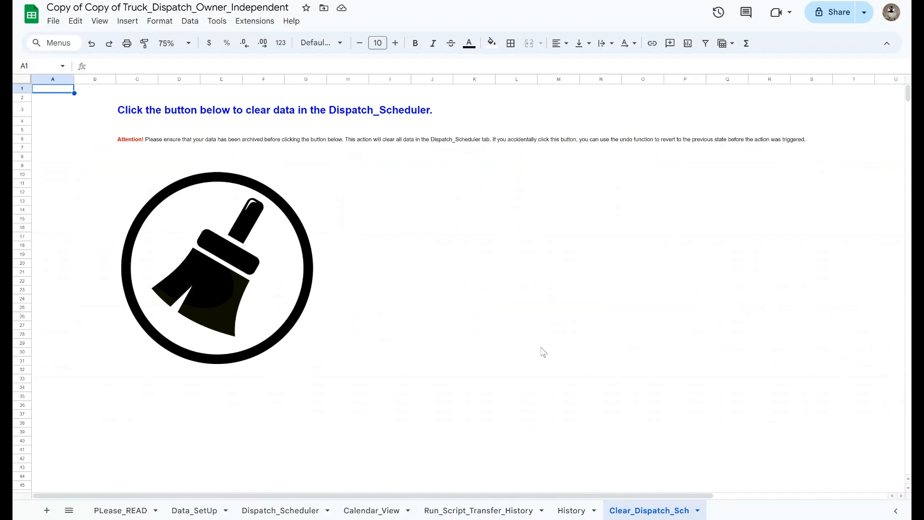
left_click(567, 511)
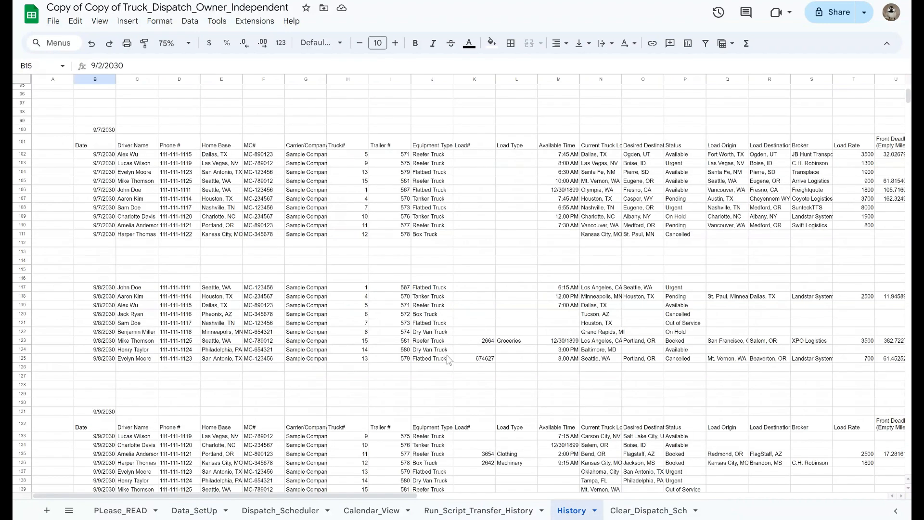
left_click(636, 514)
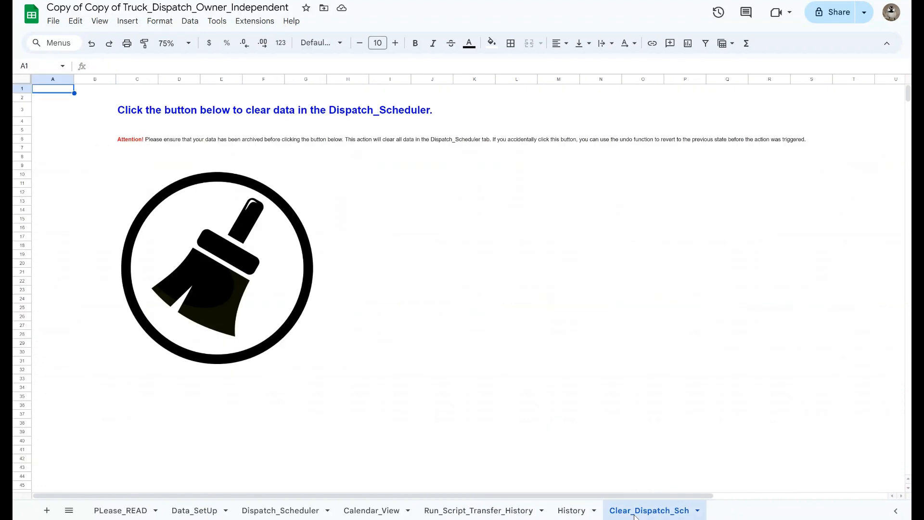
left_click(286, 512)
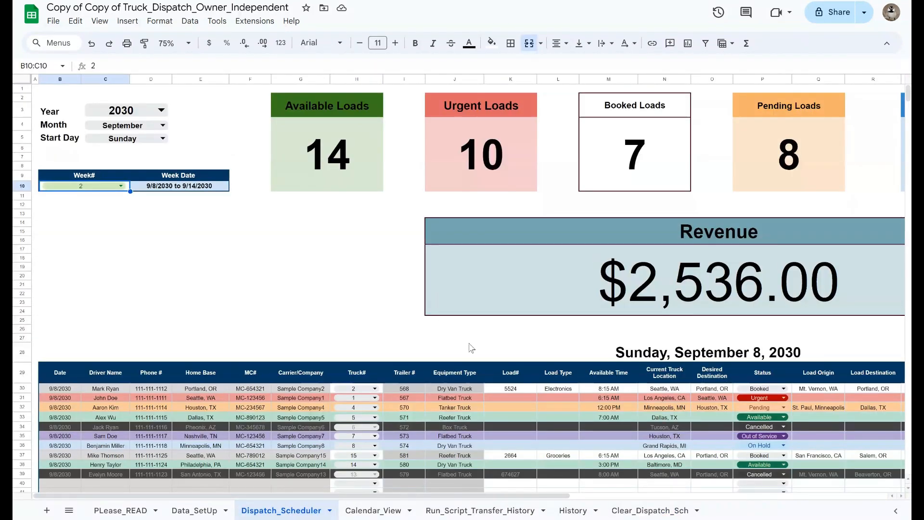
left_click(655, 513)
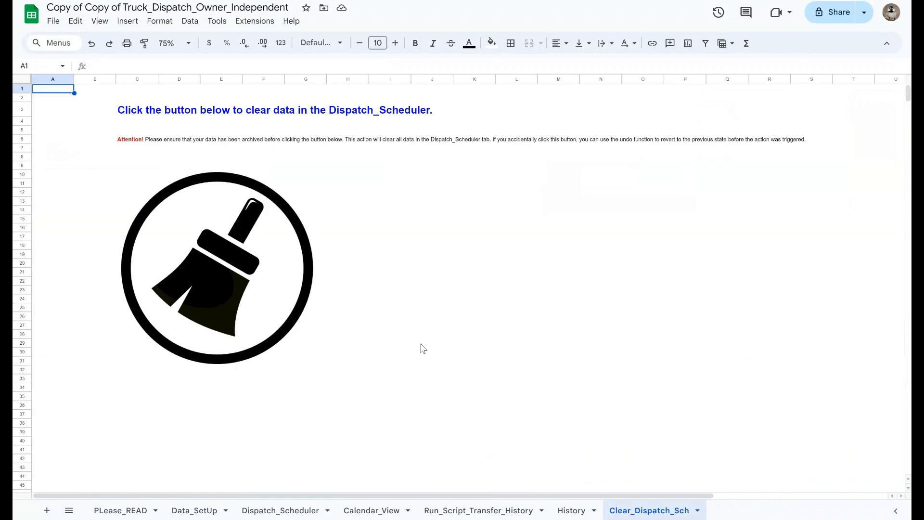
left_click(213, 291)
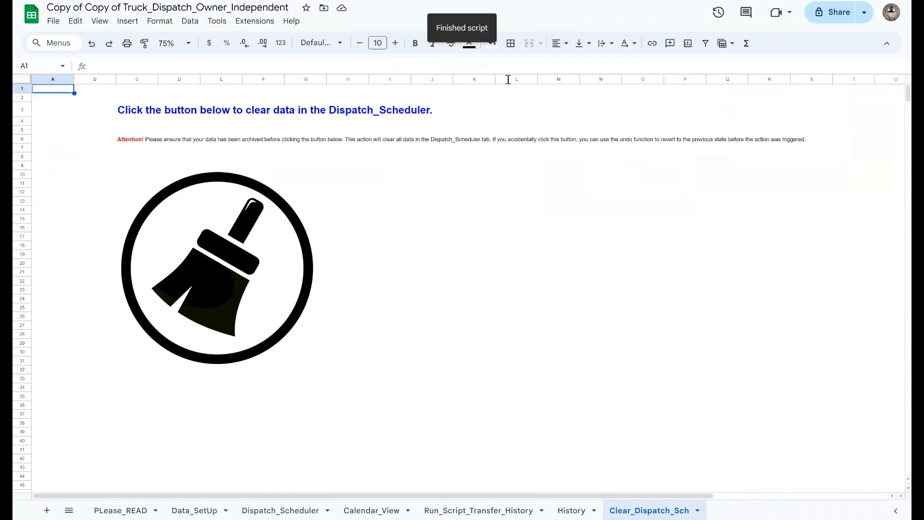
- Examine the Dispatch_Scheduler load totals, revenue and daily tables after the clearing, and check the weekly Calendar_View with status ALL
left_click(277, 512)
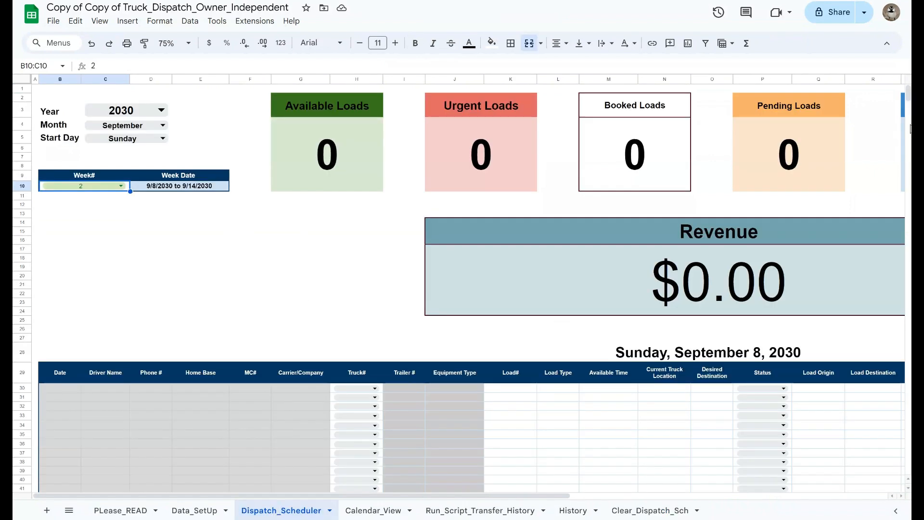
mouse_move(909, 94)
left_mouse_down()
mouse_move(909, 152)
mouse_move(908, 92)
left_mouse_up()
left_click(649, 511)
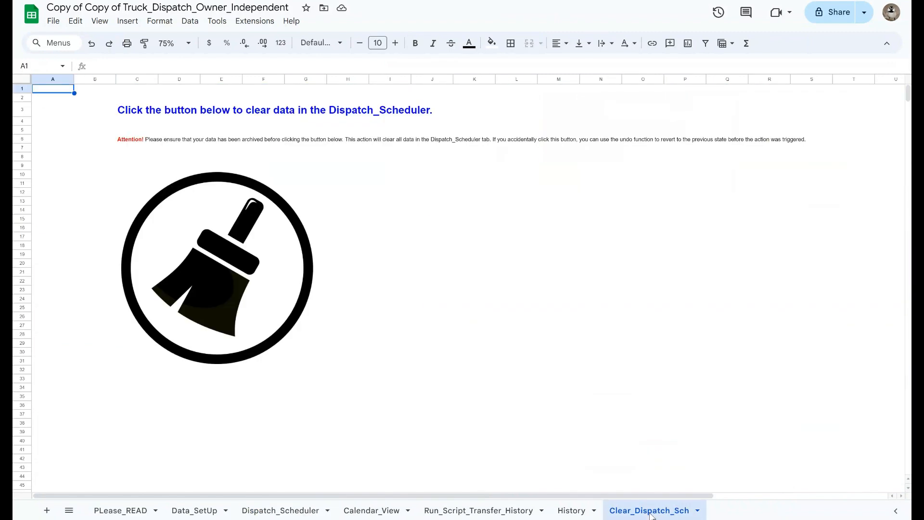
left_click(571, 511)
left_click(516, 512)
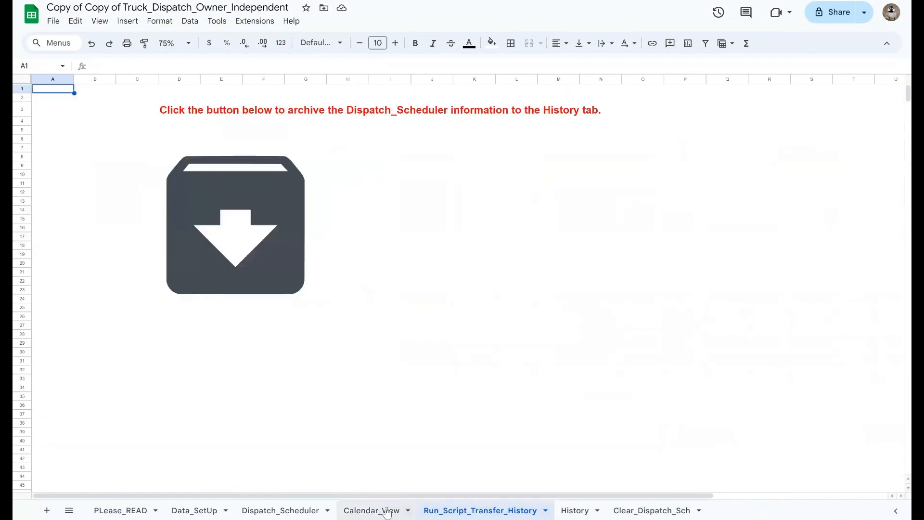
left_click(363, 512)
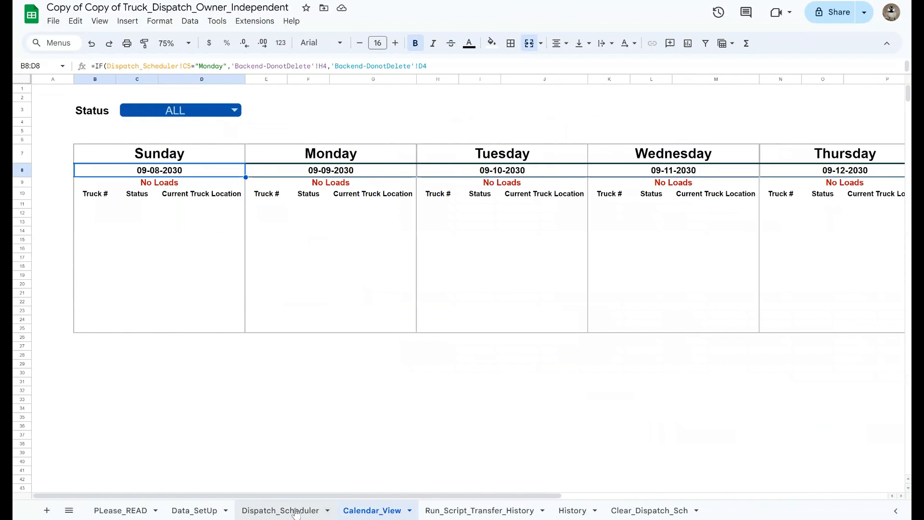
left_click(296, 511)
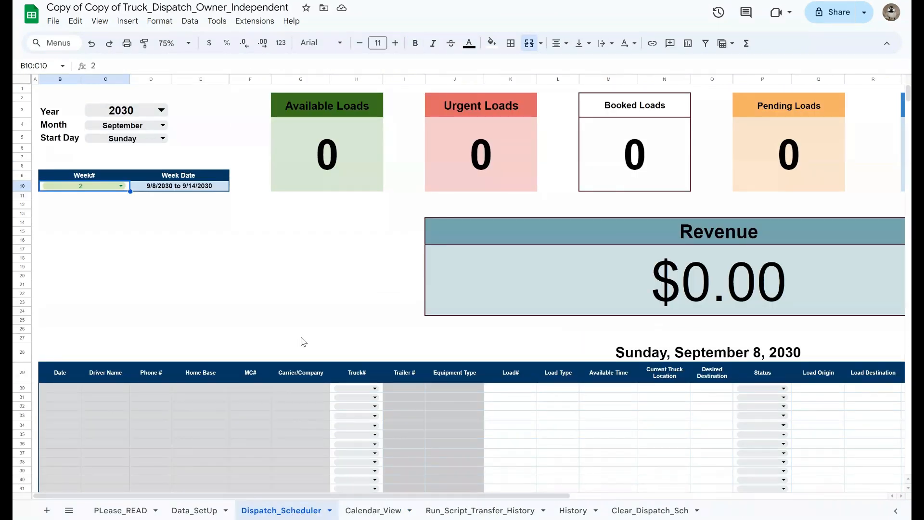
left_click(318, 318)
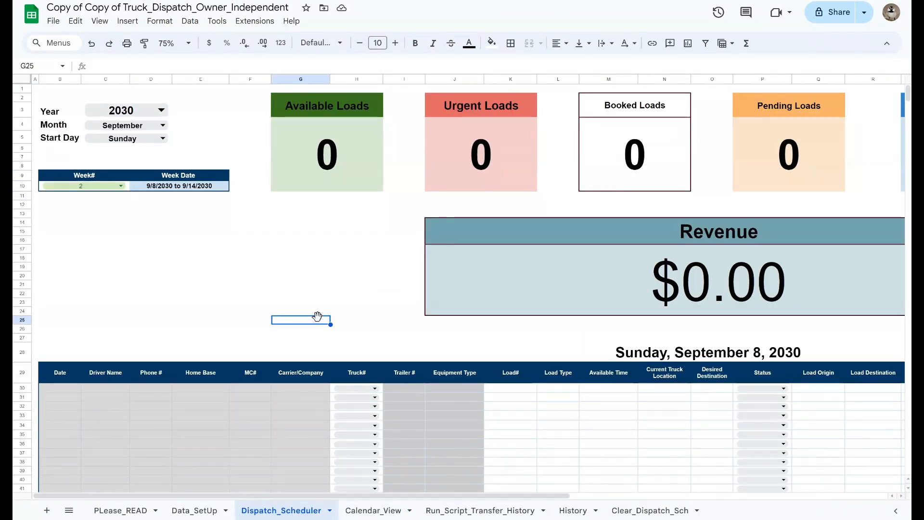